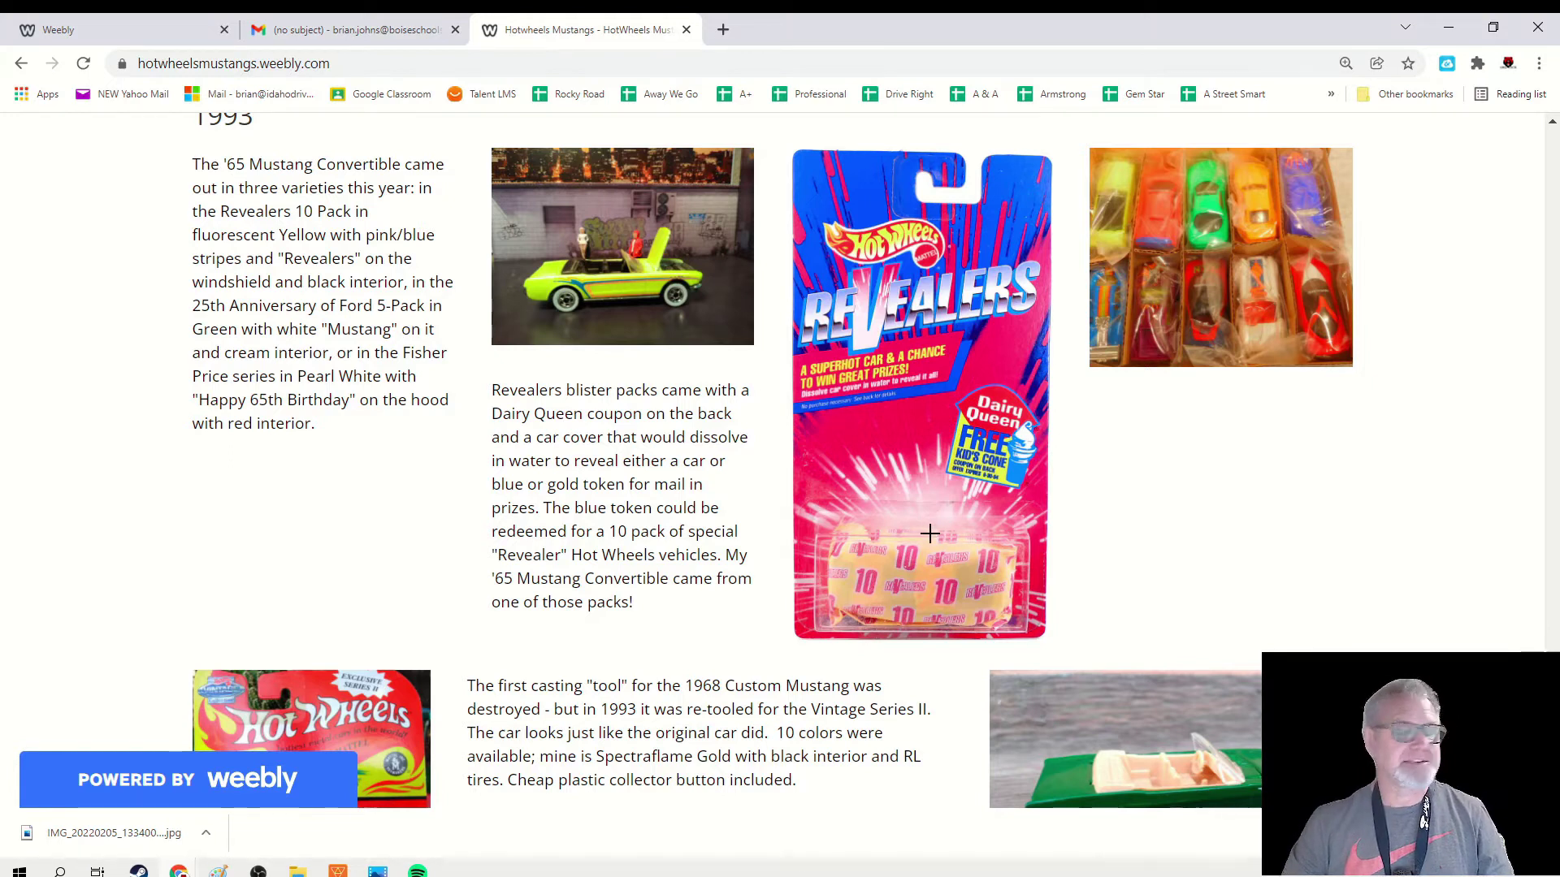
scroll(929, 532, up, 2)
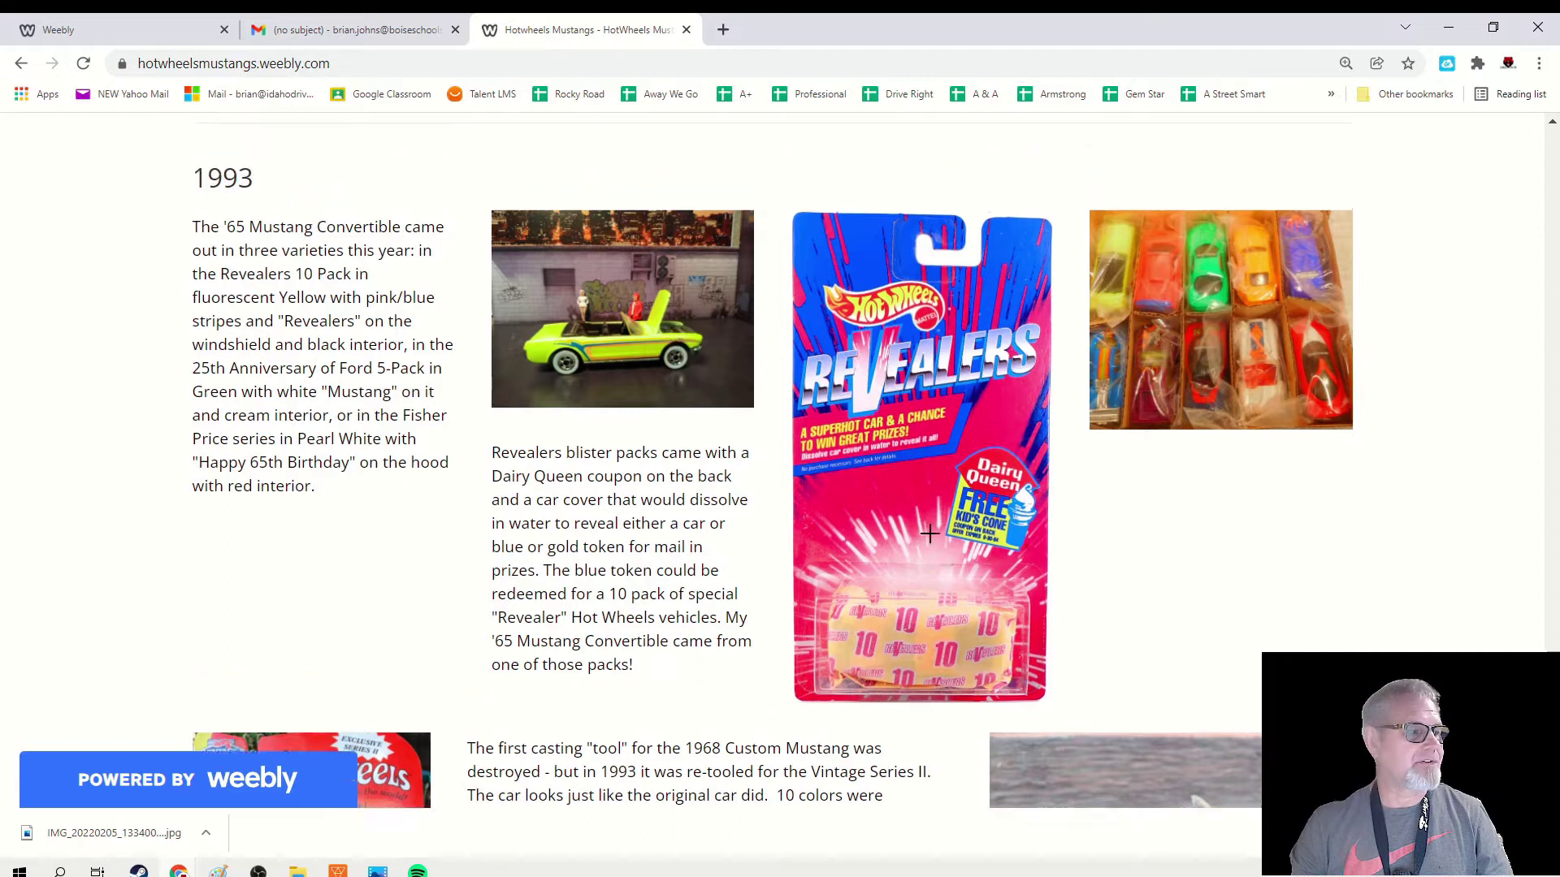
scroll(929, 532, up, 3)
scroll(928, 533, up, 2)
scroll(929, 532, up, 2)
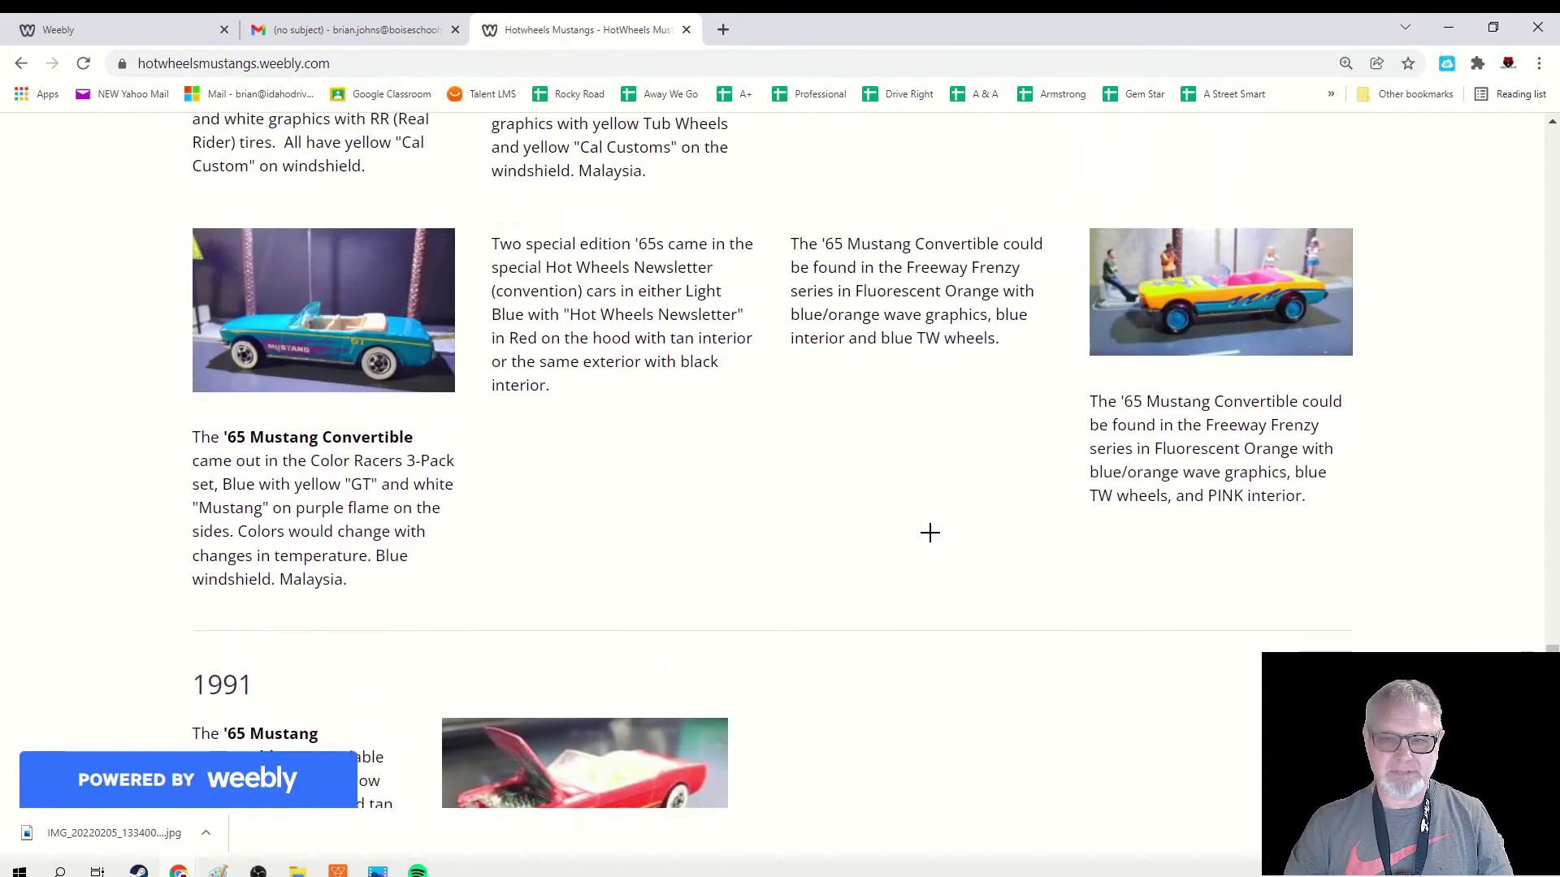
scroll(929, 533, up, 1)
scroll(929, 533, down, 1)
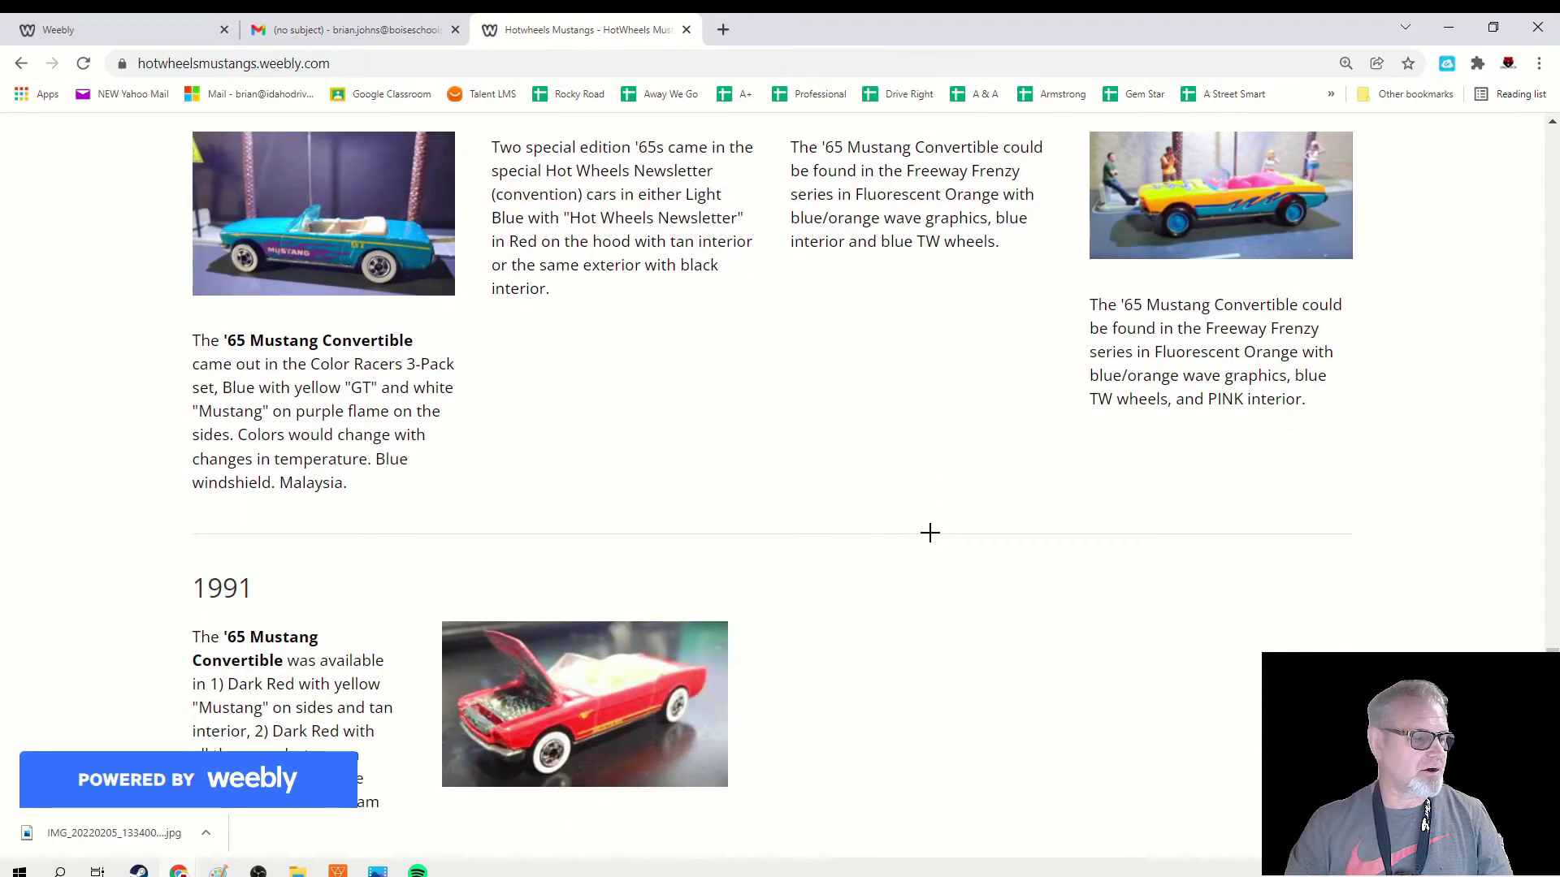
scroll(928, 533, up, 1)
scroll(928, 532, up, 1)
scroll(929, 533, down, 1)
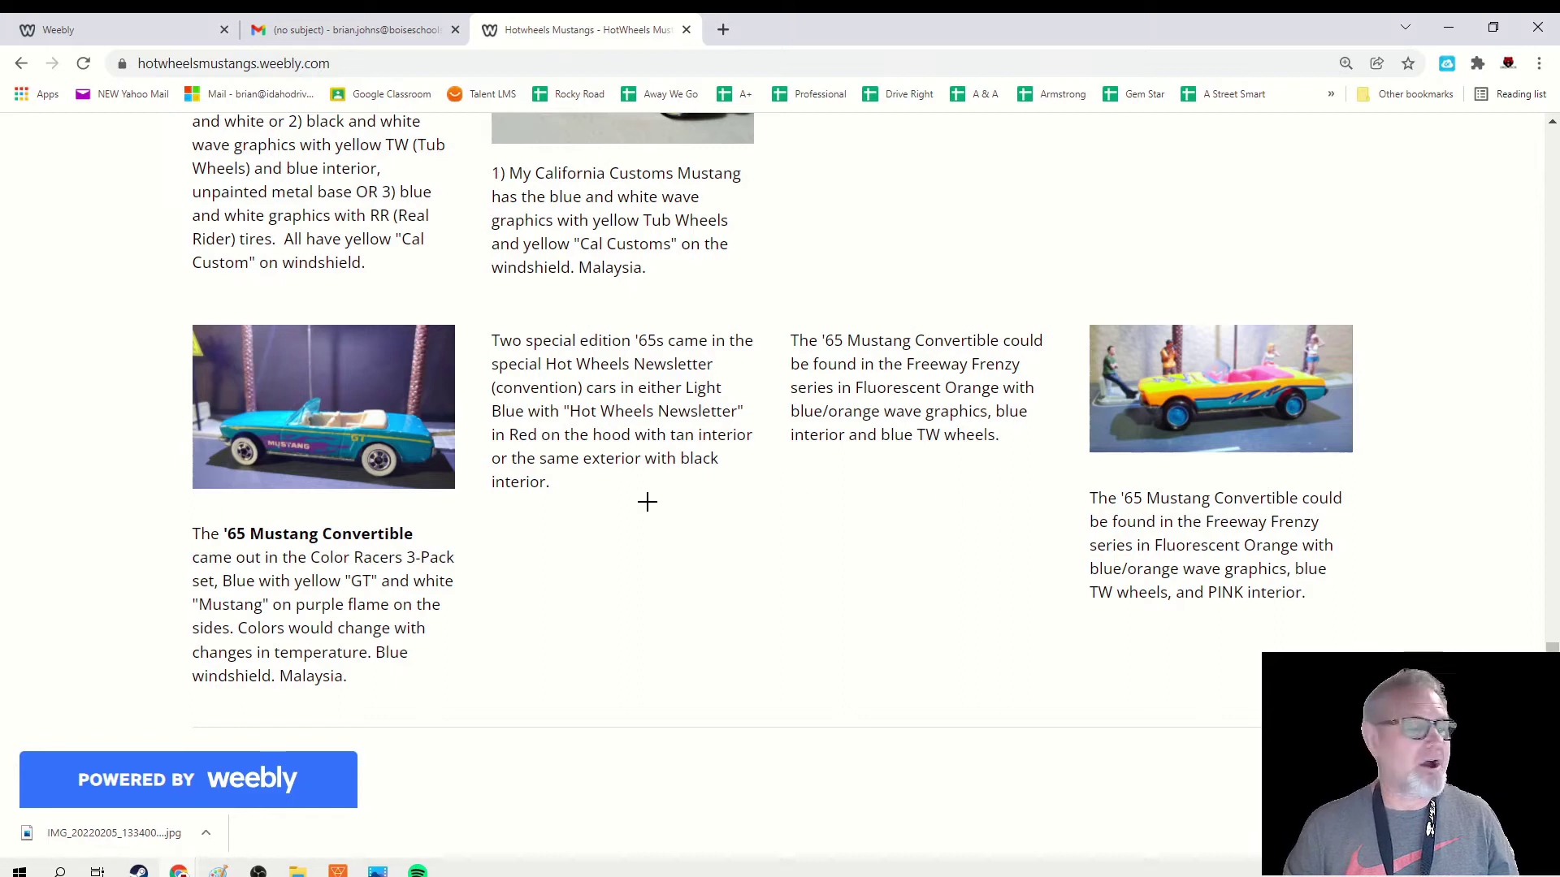
scroll(767, 579, up, 1)
scroll(767, 579, up, 1)
scroll(767, 579, up, 2)
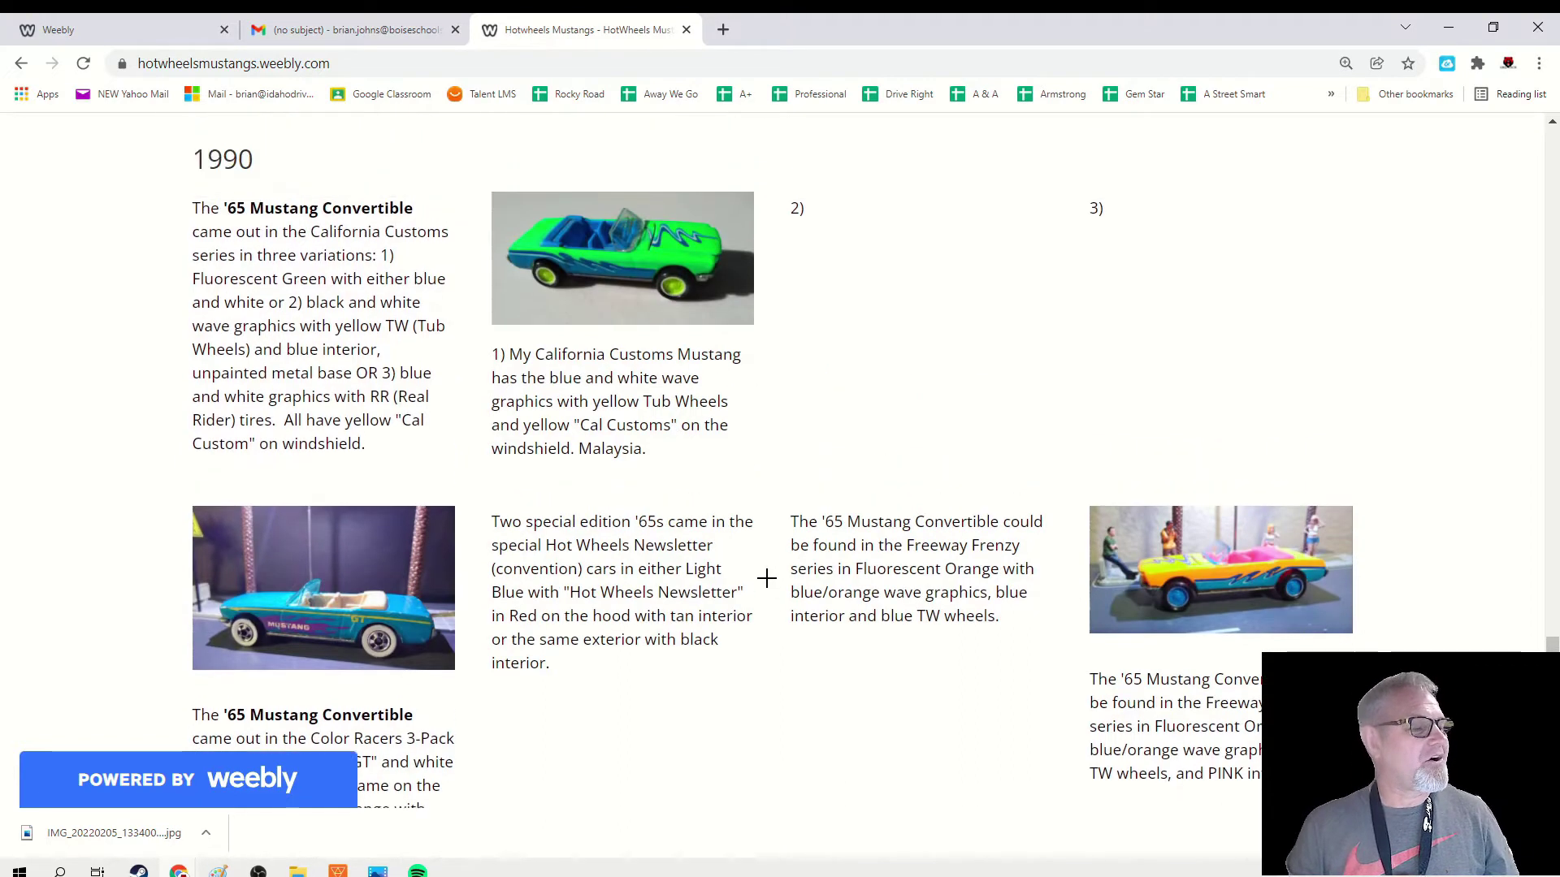
scroll(767, 578, up, 2)
scroll(766, 578, down, 4)
scroll(767, 579, down, 2)
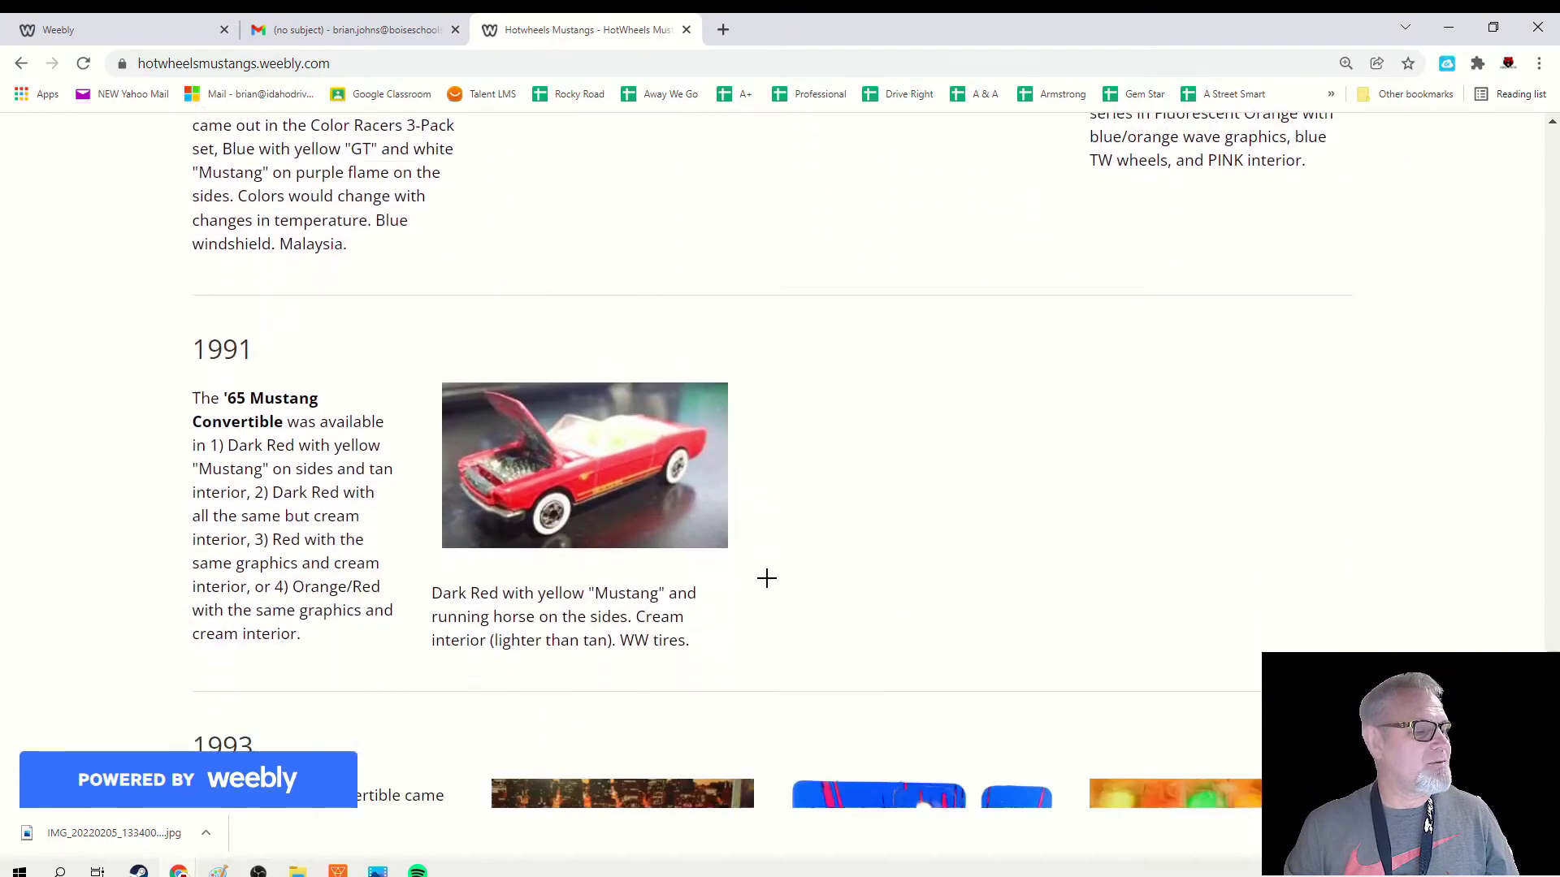
scroll(767, 579, down, 1)
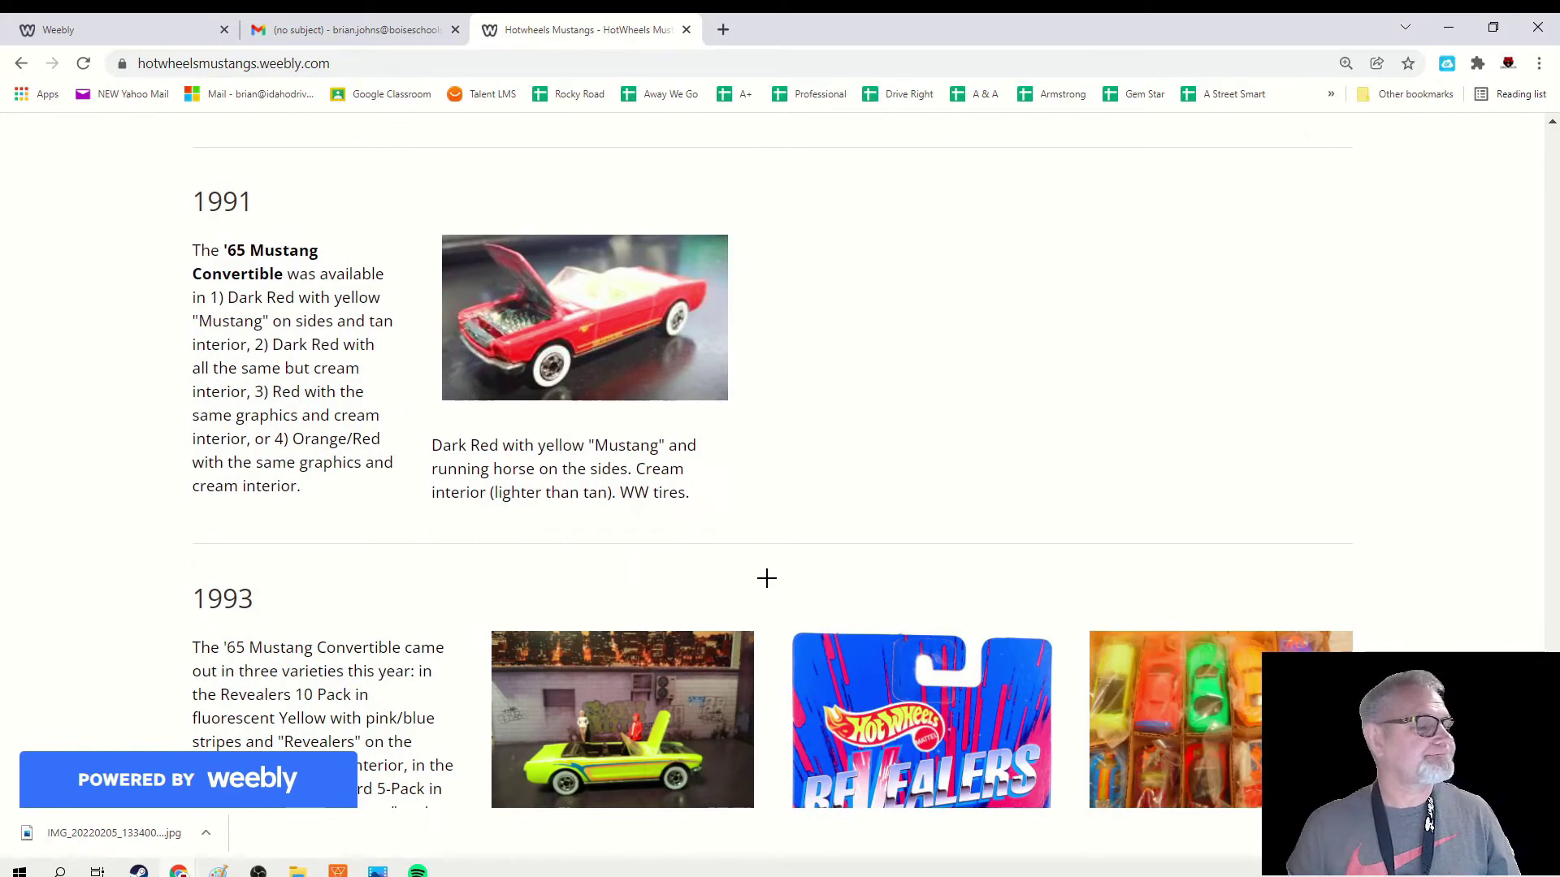
scroll(766, 579, down, 2)
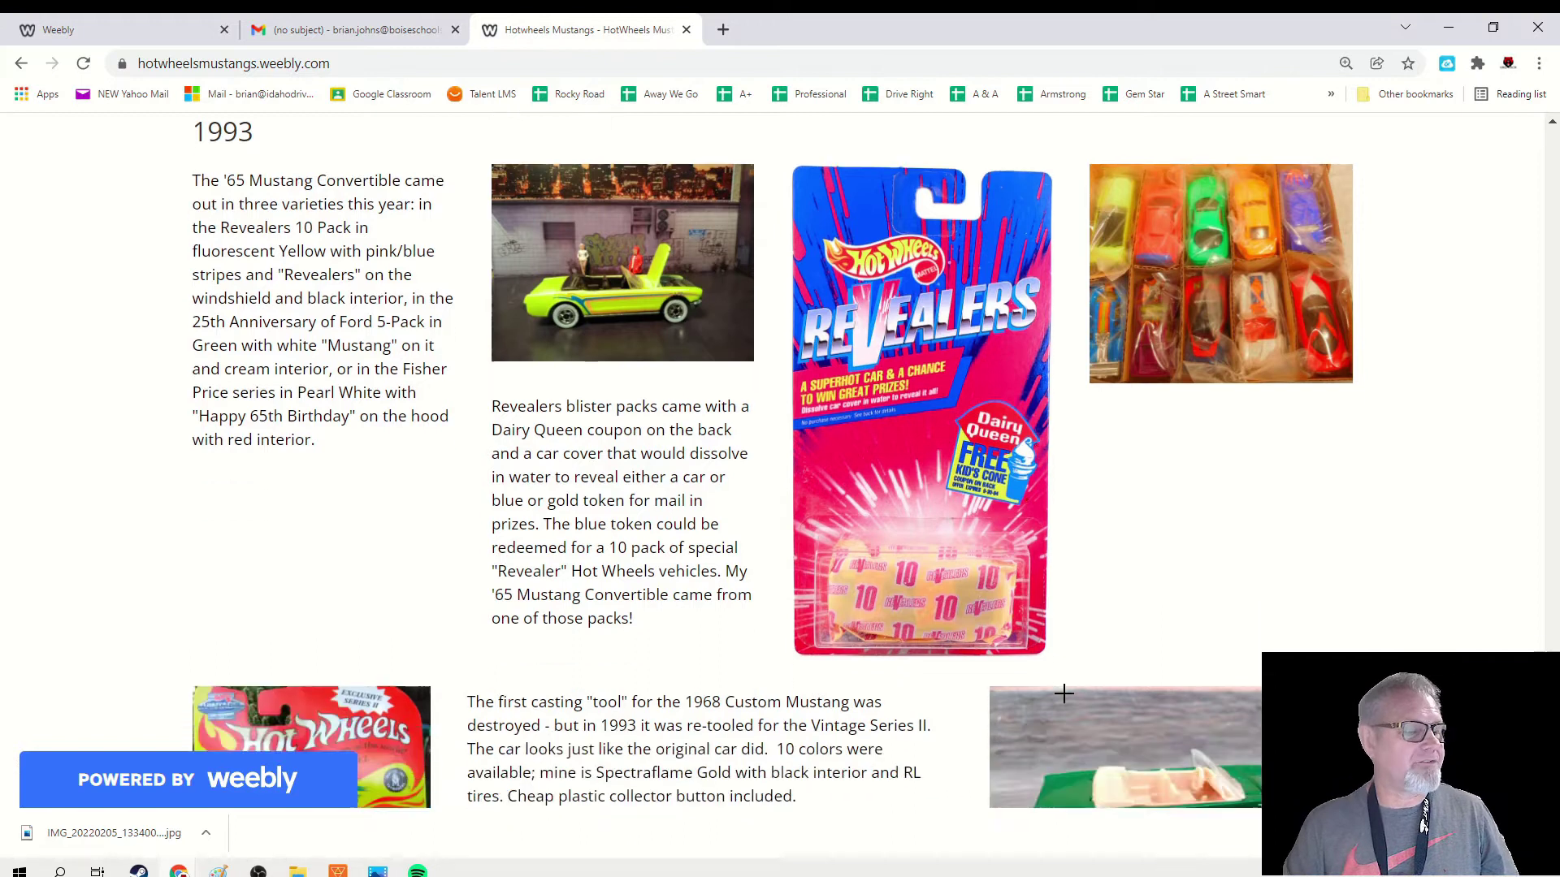
scroll(1063, 694, down, 3)
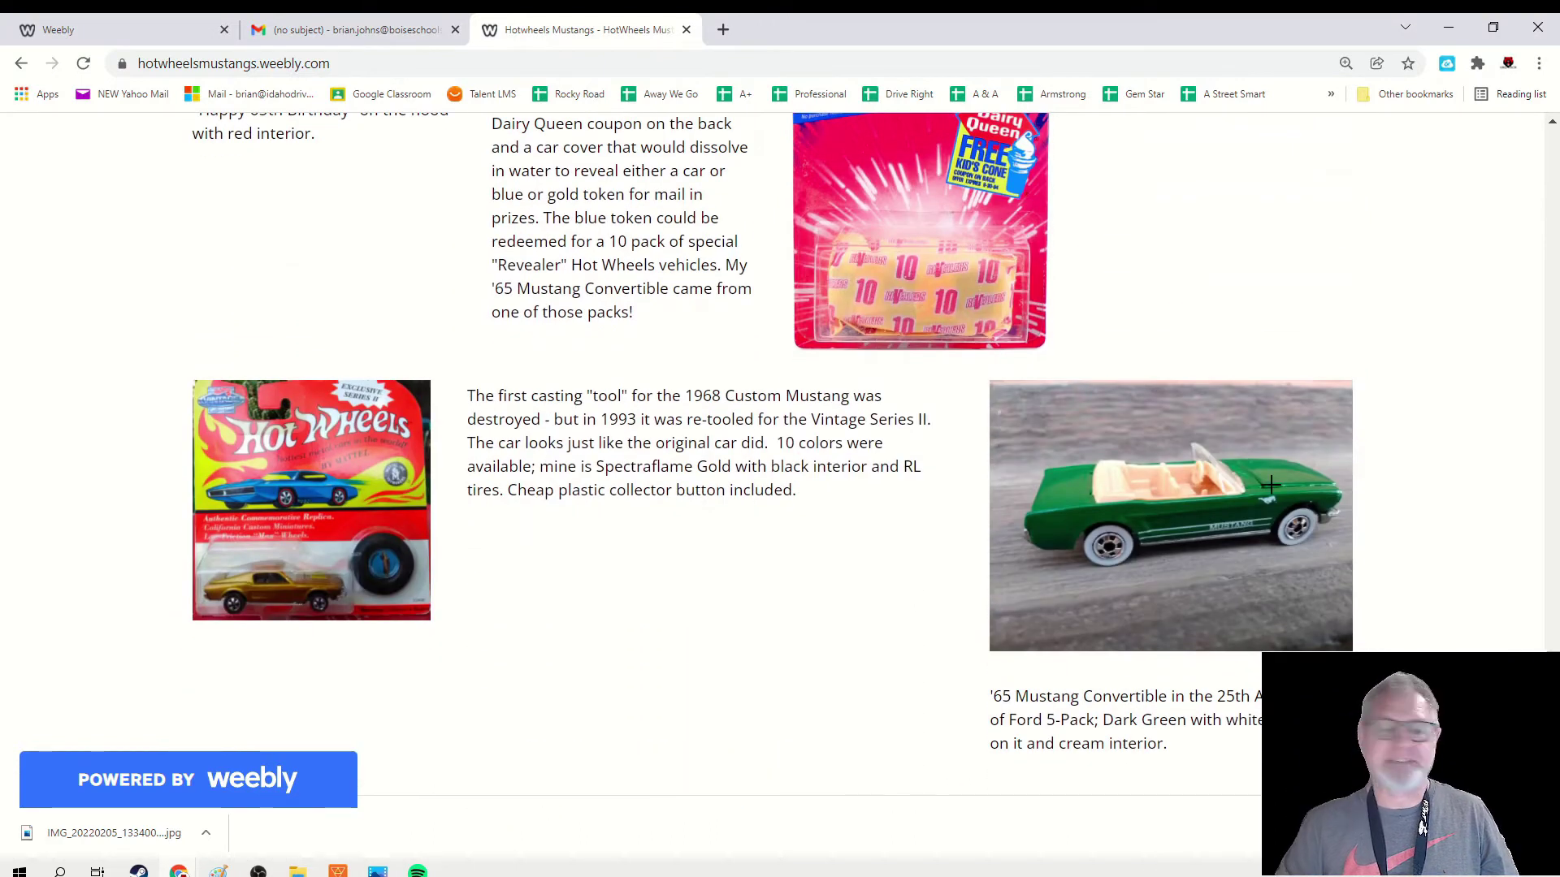
scroll(1187, 558, down, 1)
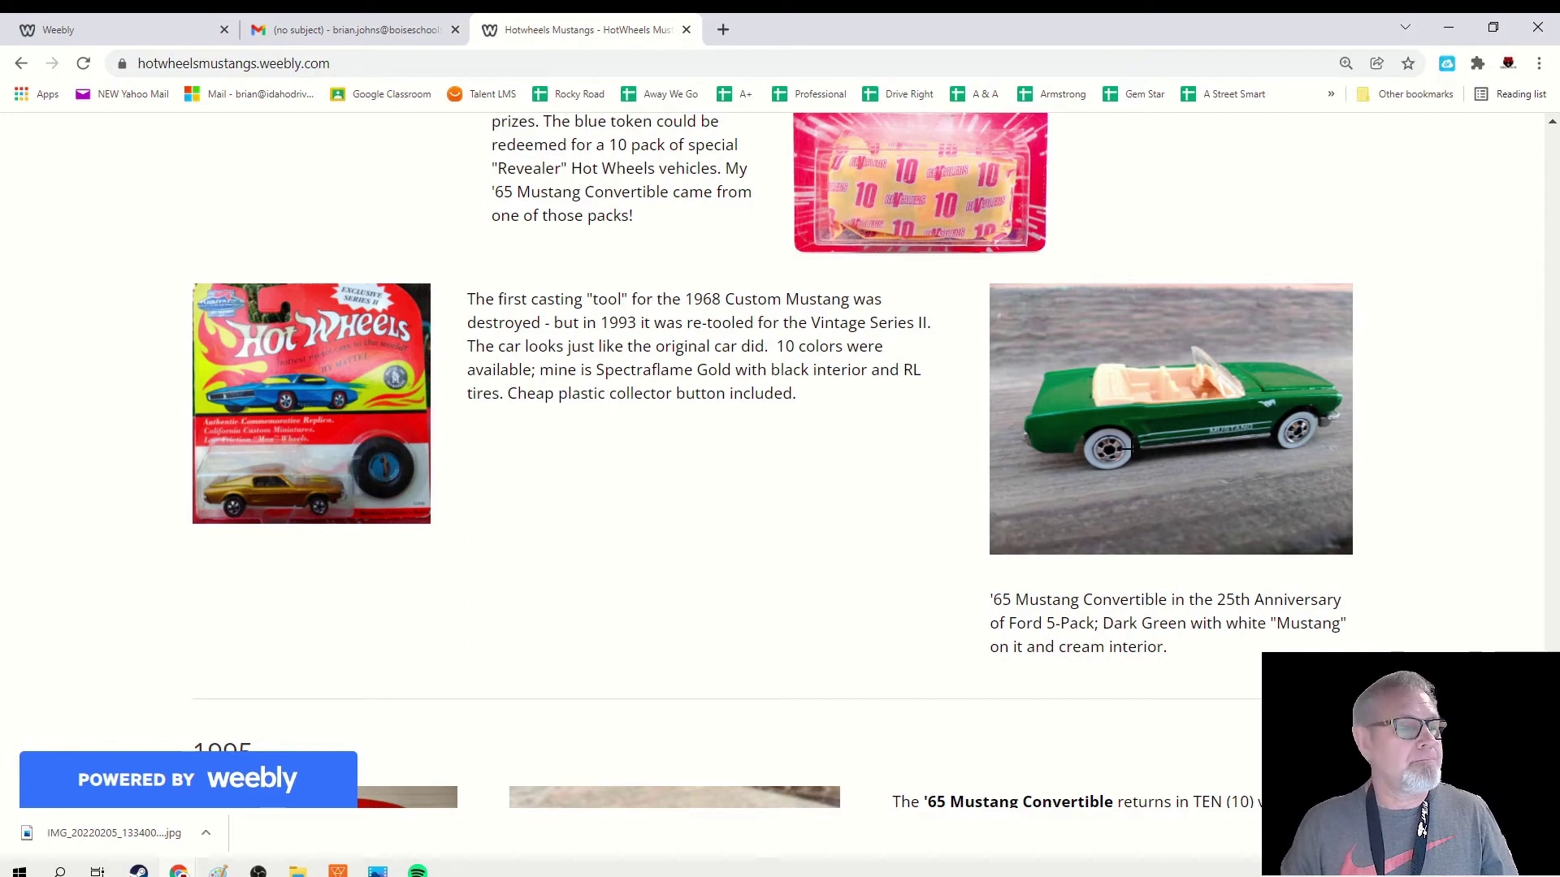
scroll(1128, 449, up, 5)
scroll(1129, 448, up, 3)
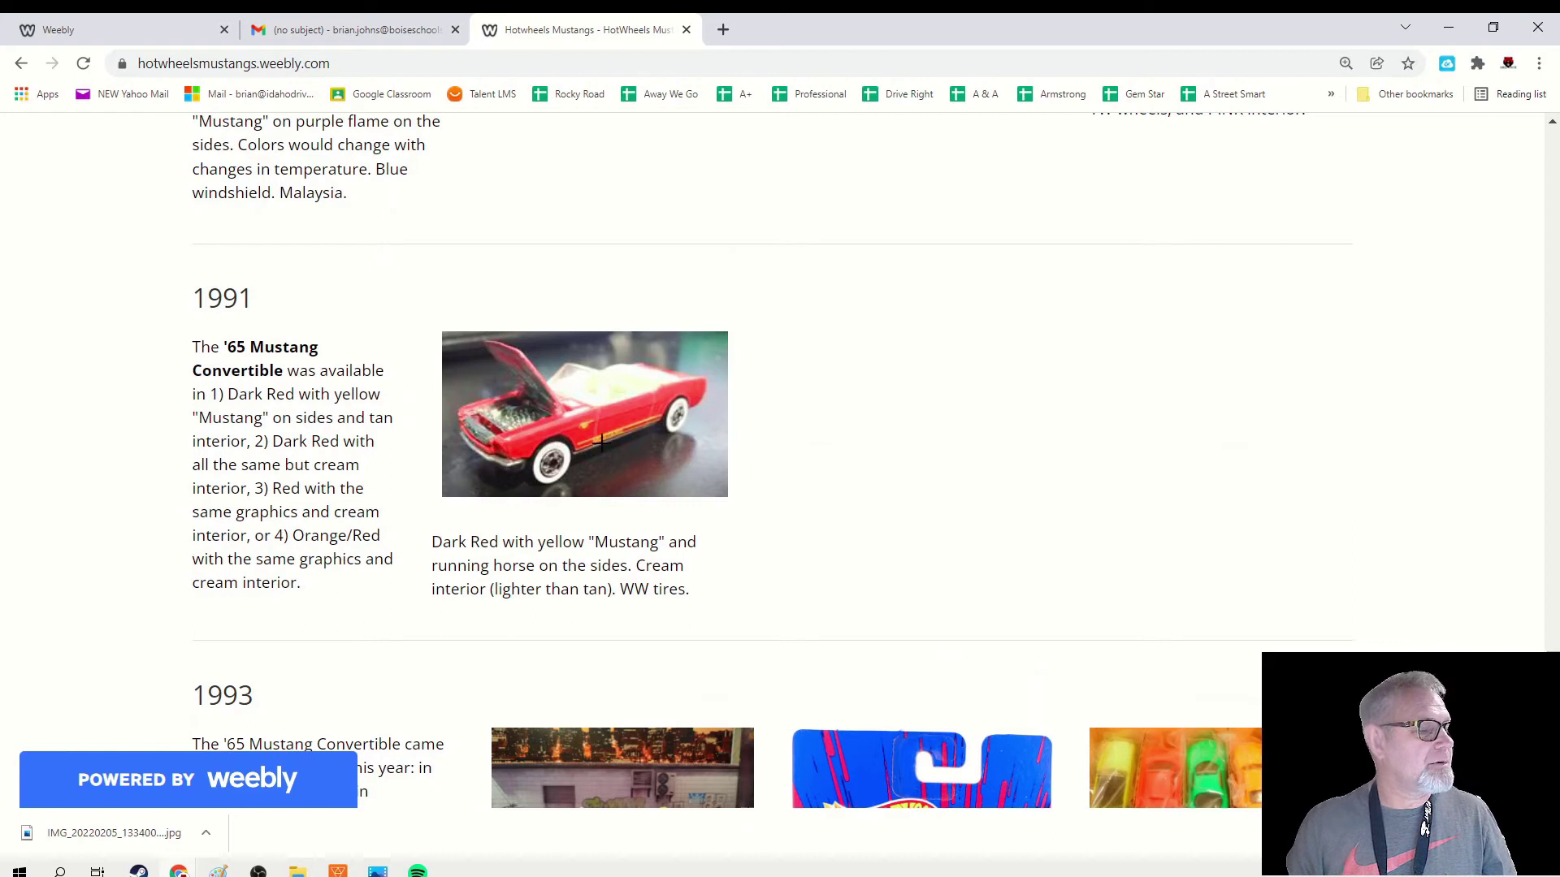
scroll(638, 417, up, 4)
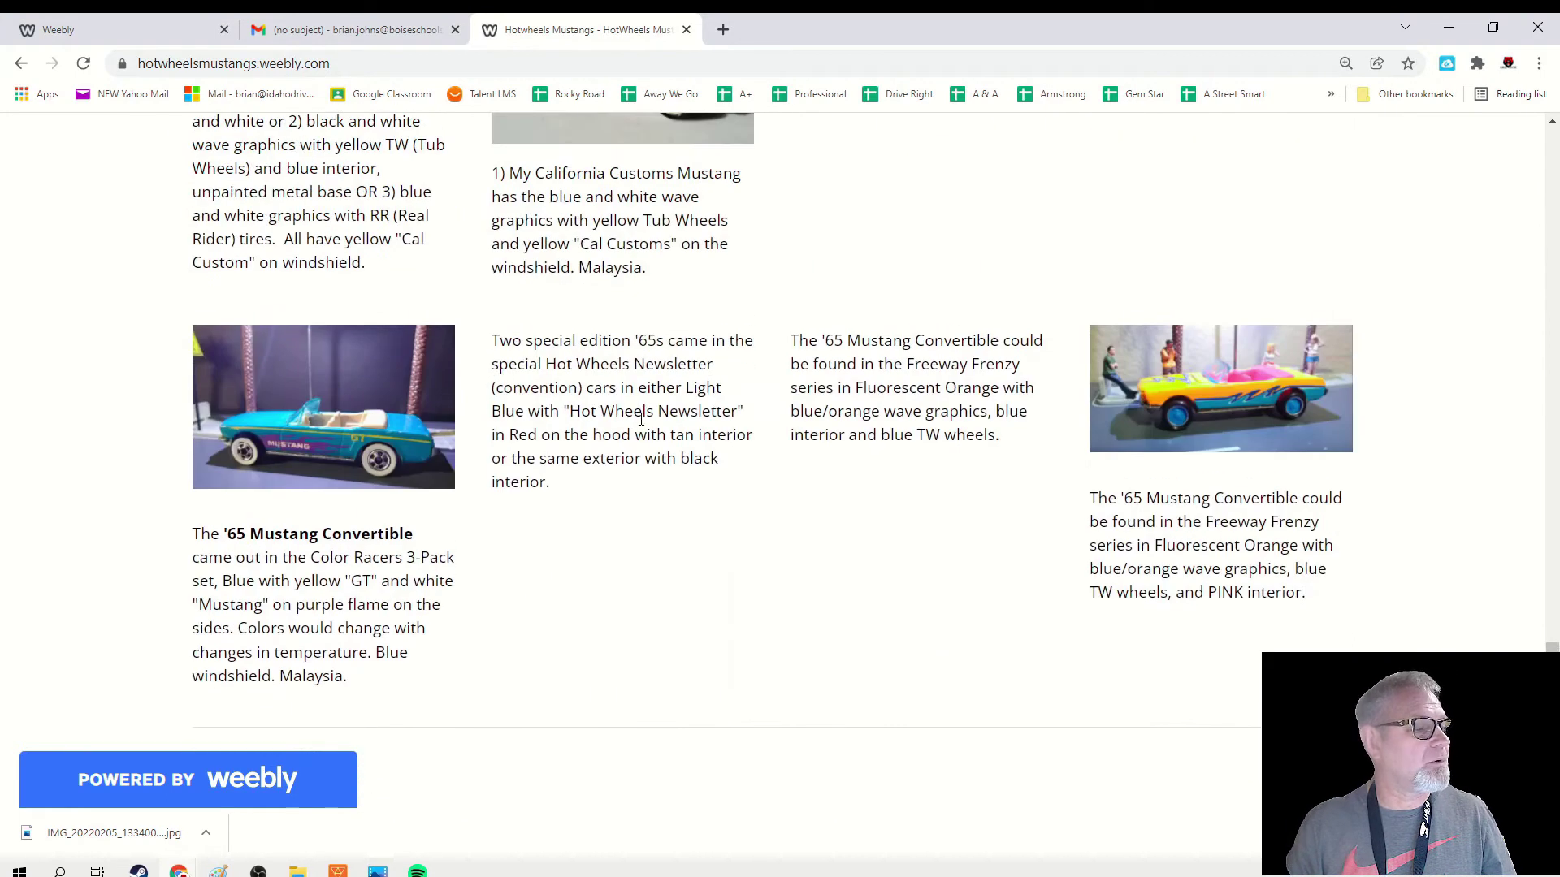
scroll(630, 413, down, 1)
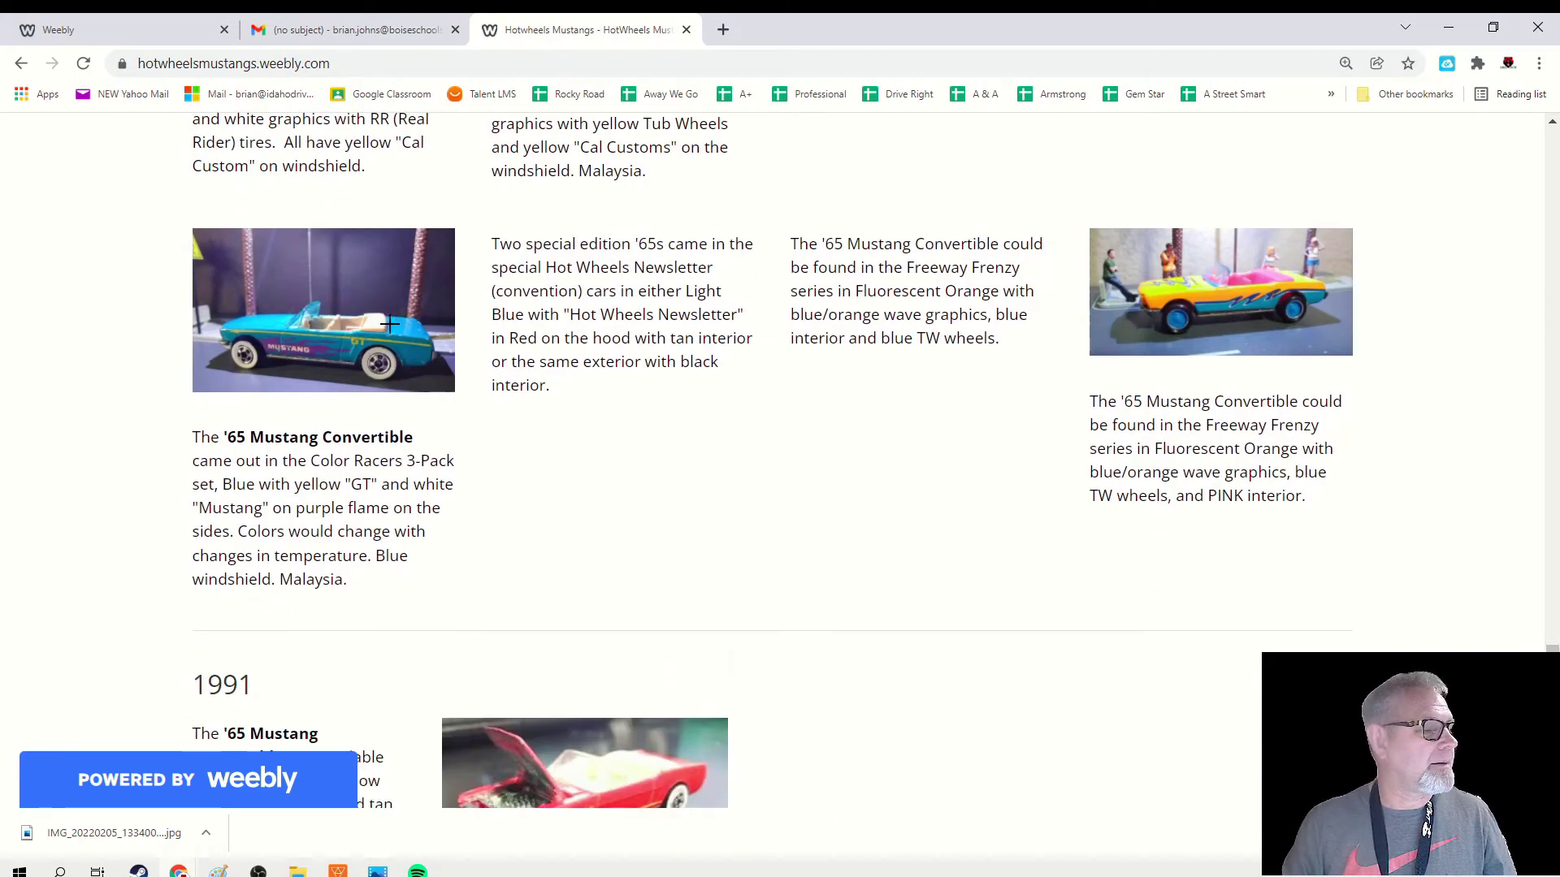
scroll(621, 502, down, 1)
scroll(621, 502, down, 4)
scroll(622, 502, down, 4)
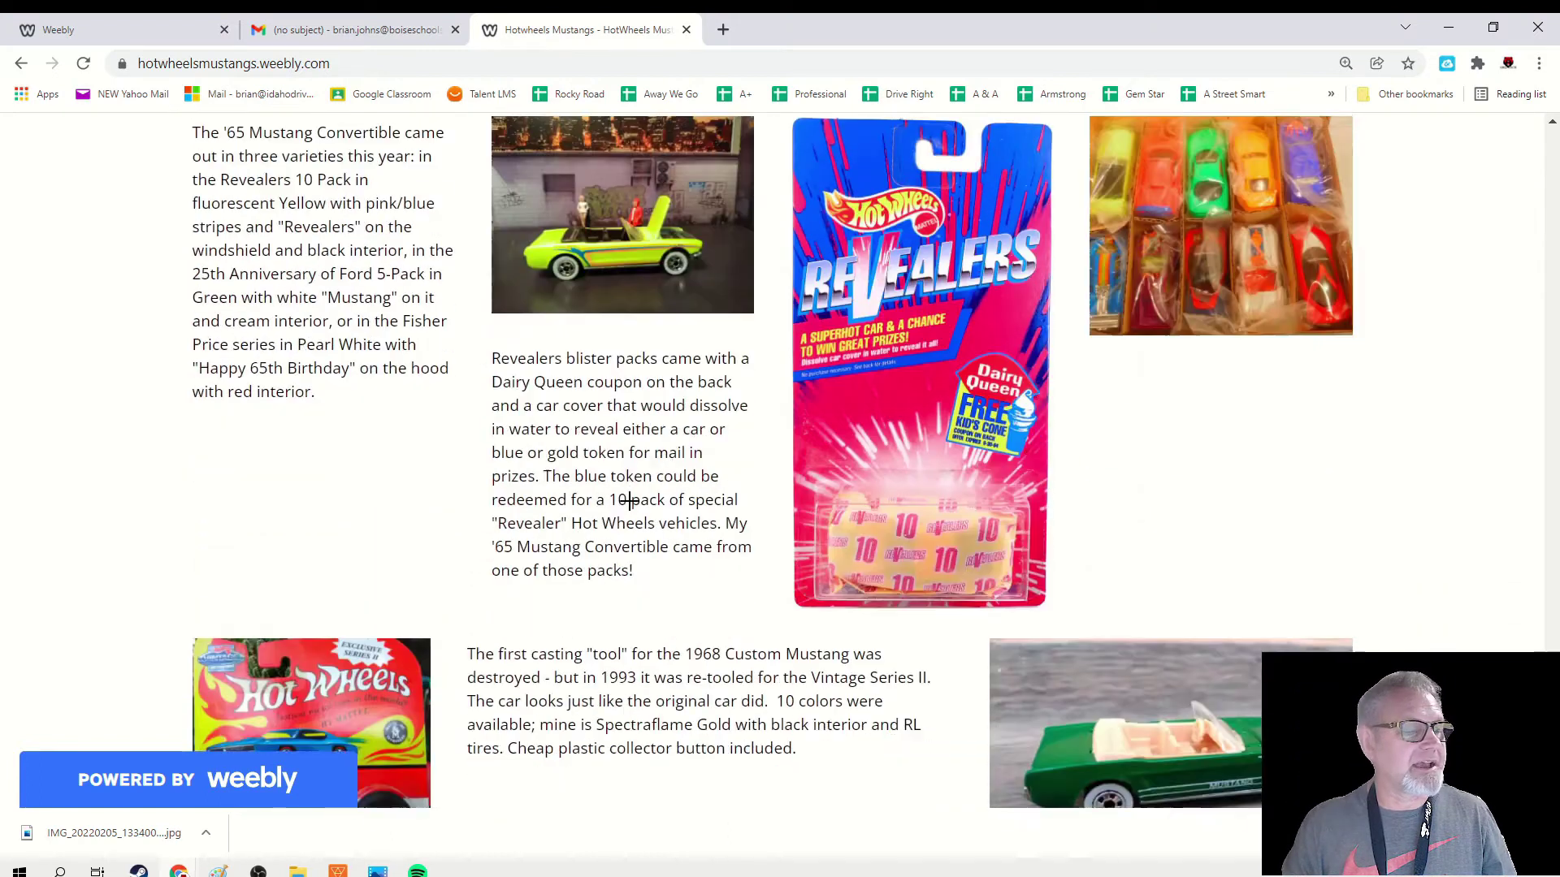
scroll(630, 497, down, 3)
scroll(631, 497, down, 2)
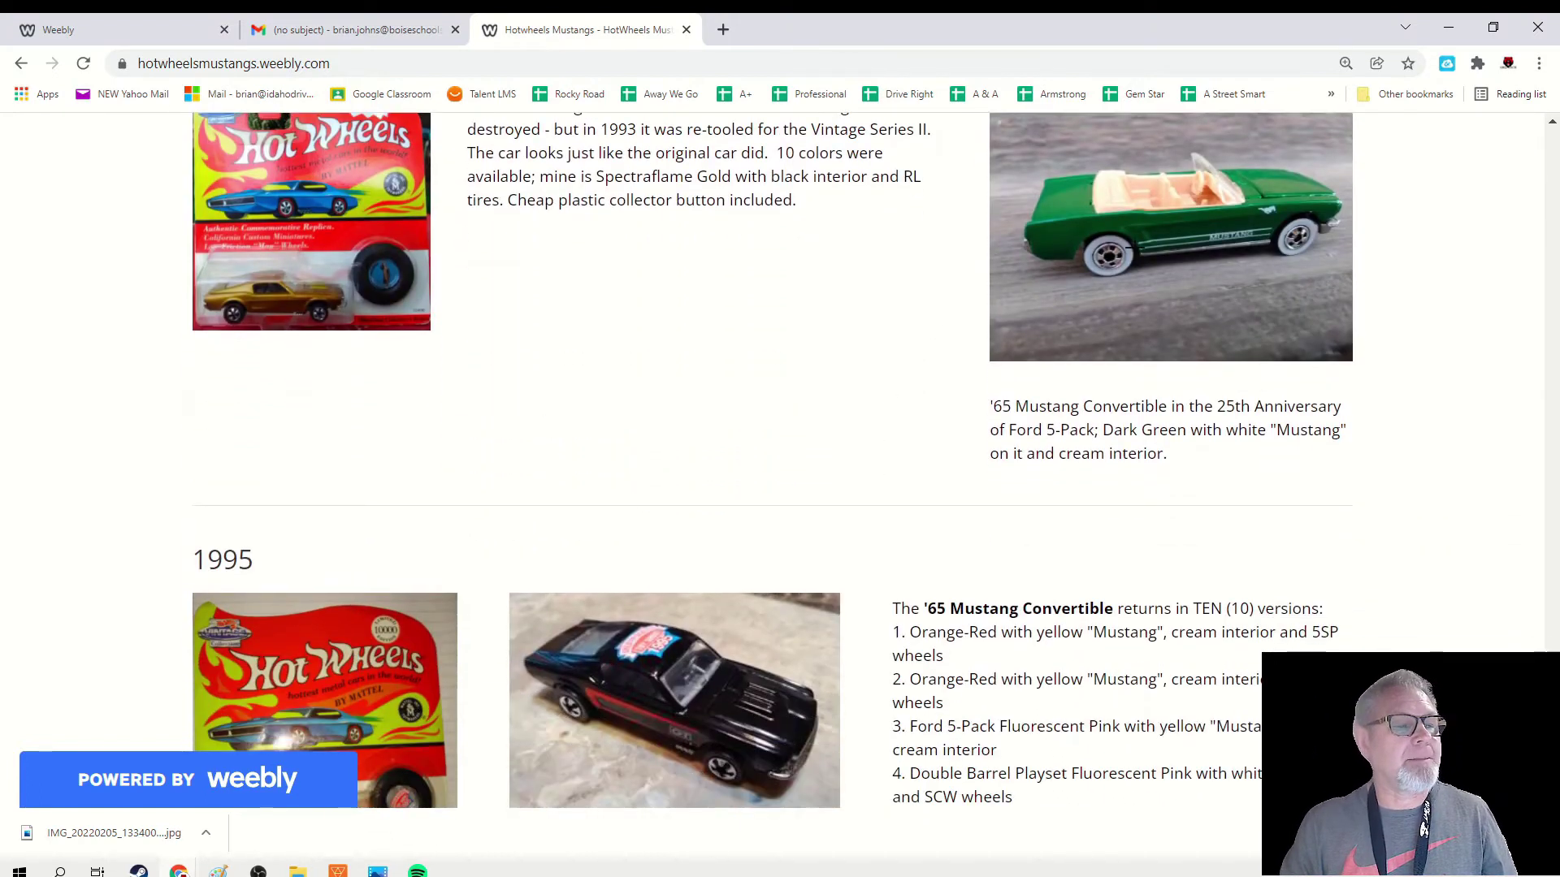
scroll(975, 354, up, 1)
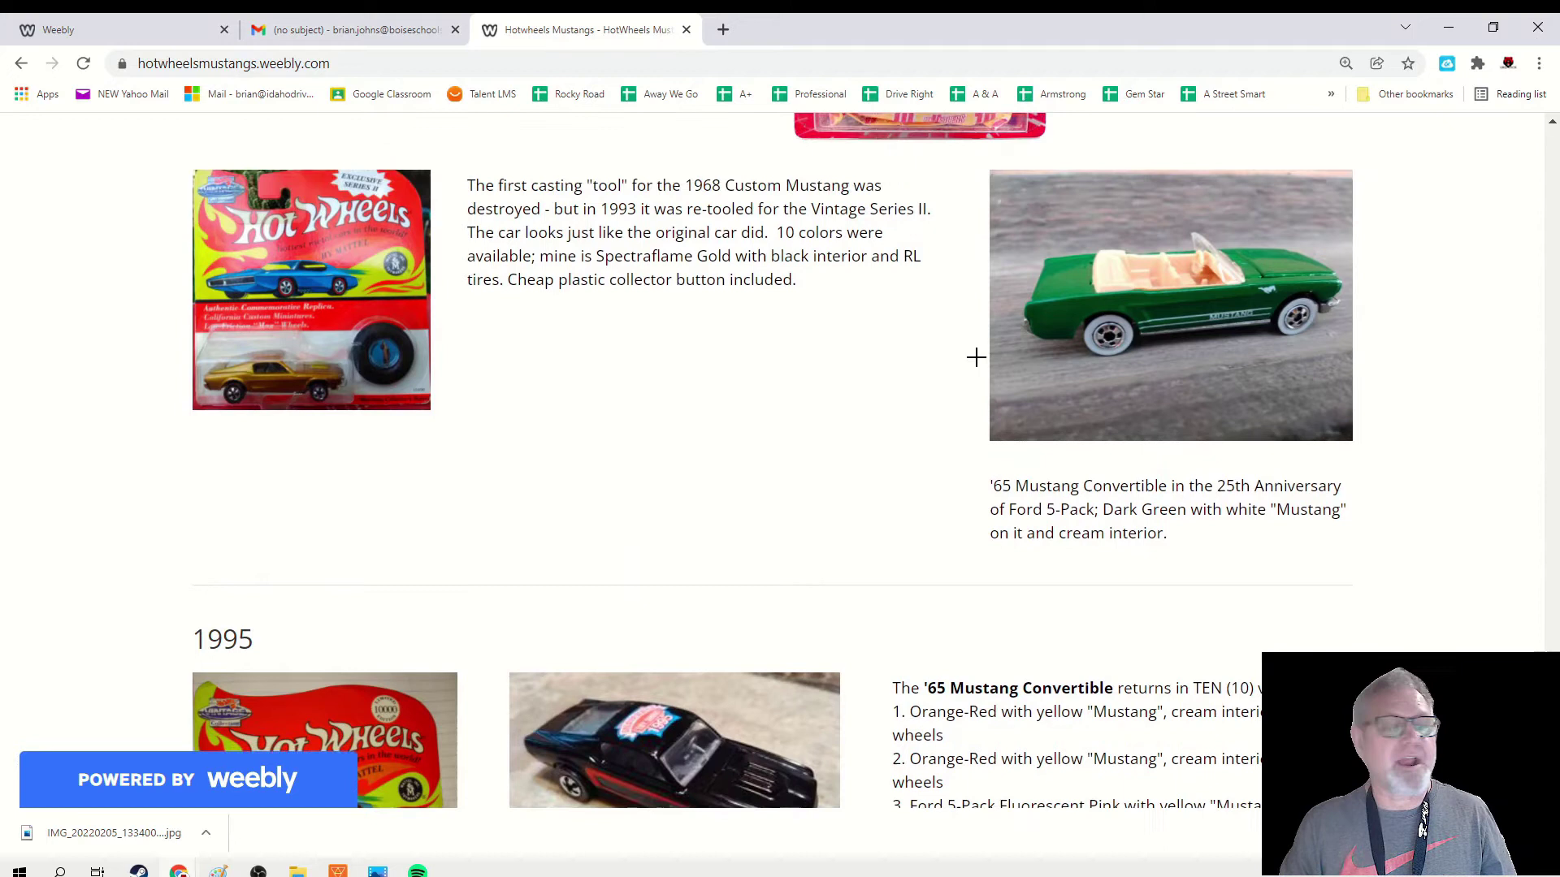
scroll(975, 355, up, 2)
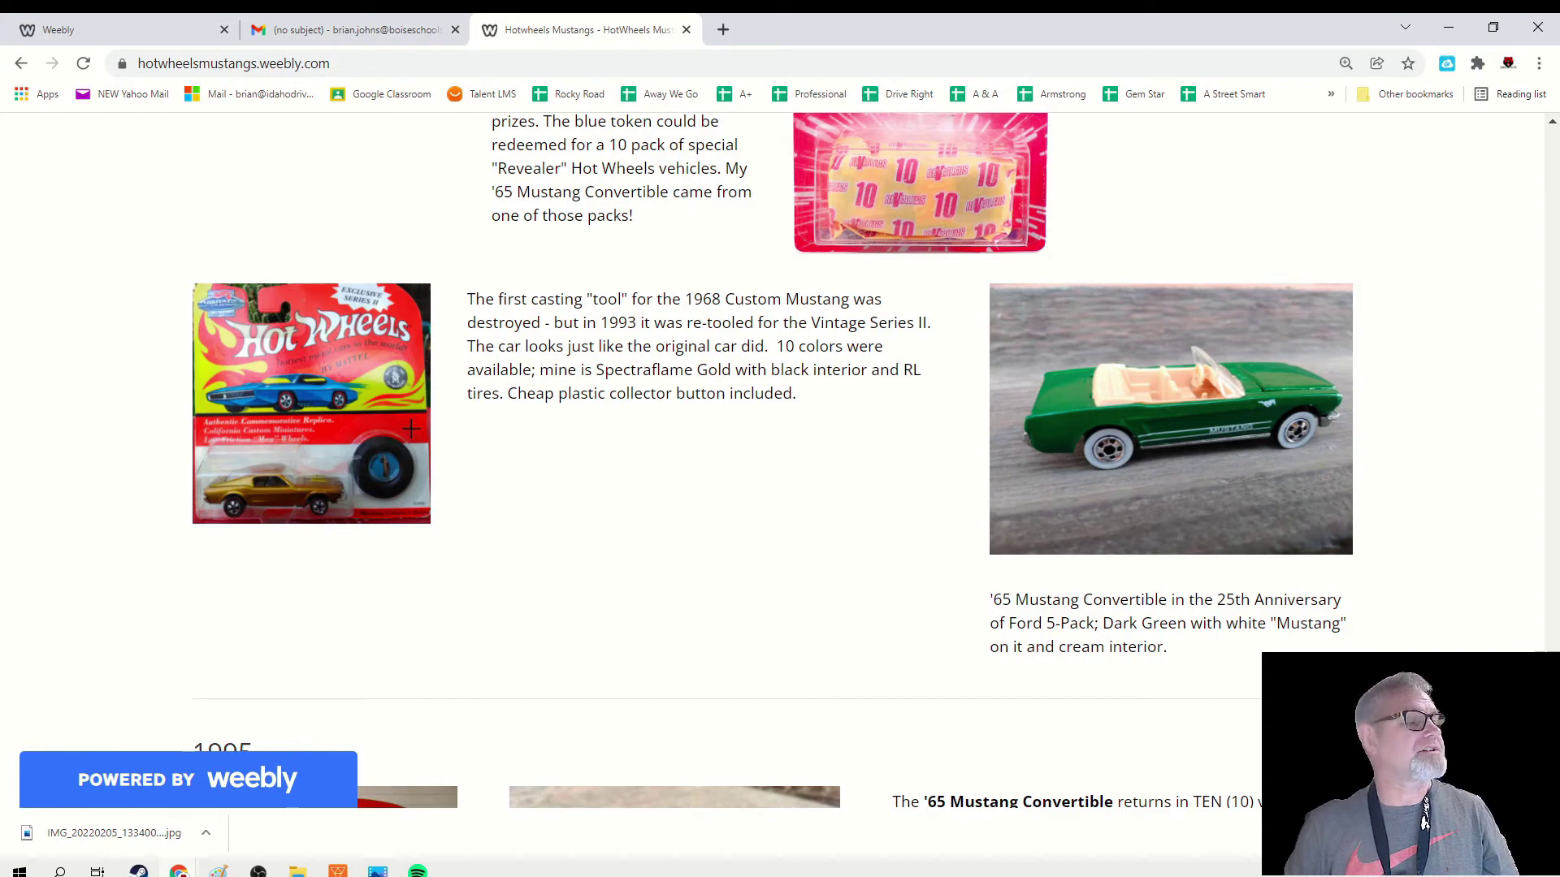
Step: View the emailed photo of the gold and rusty Custom Mustangs zoomed in, then go back to the Hot Wheels Mustangs site
click(361, 29)
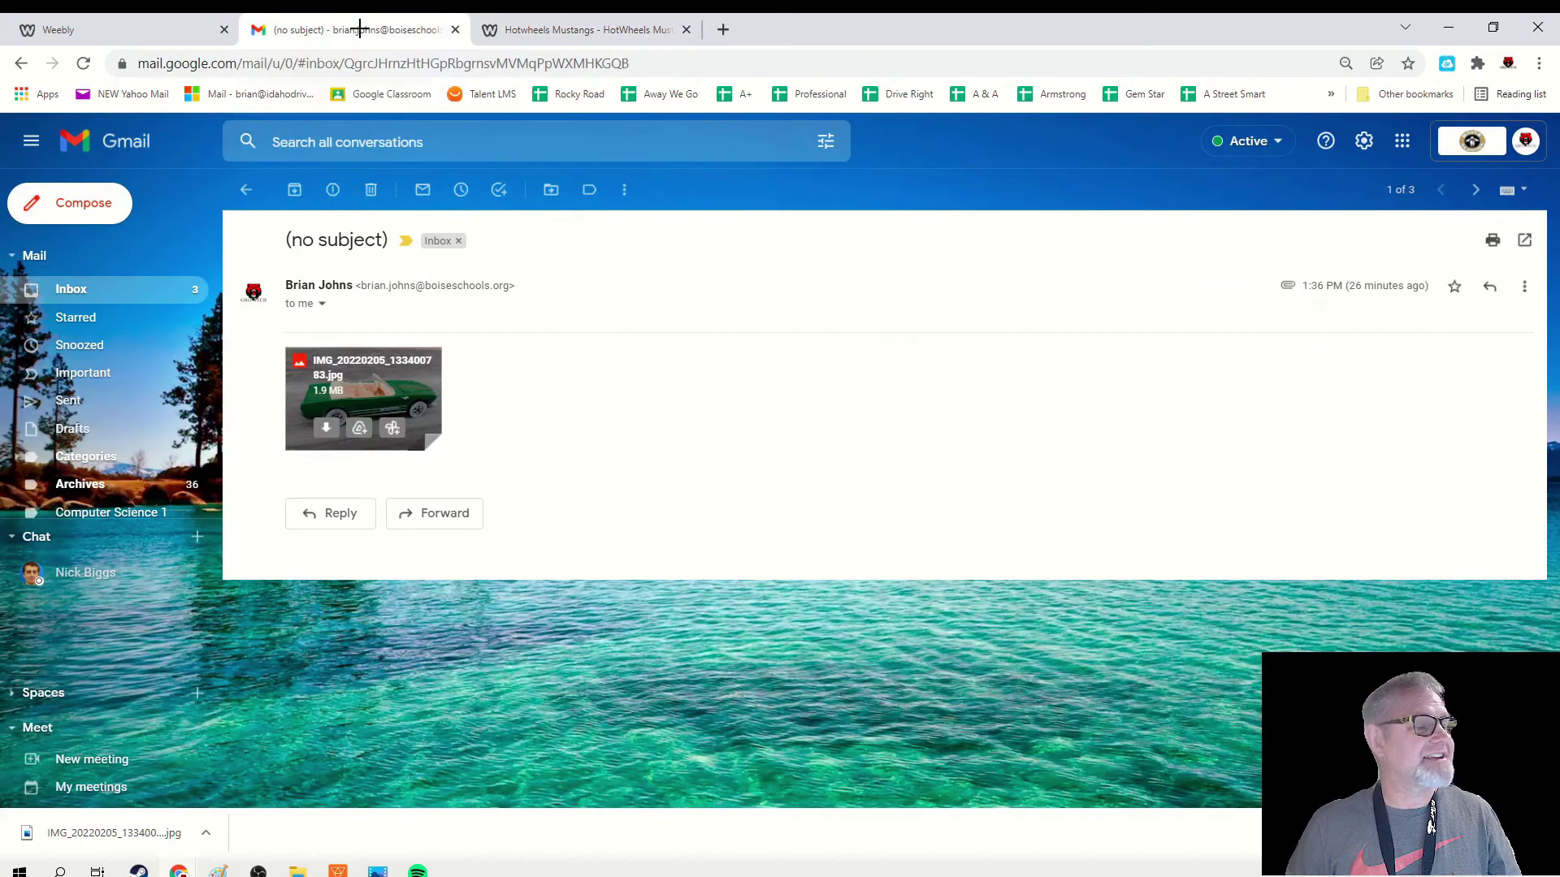
click(249, 192)
click(525, 301)
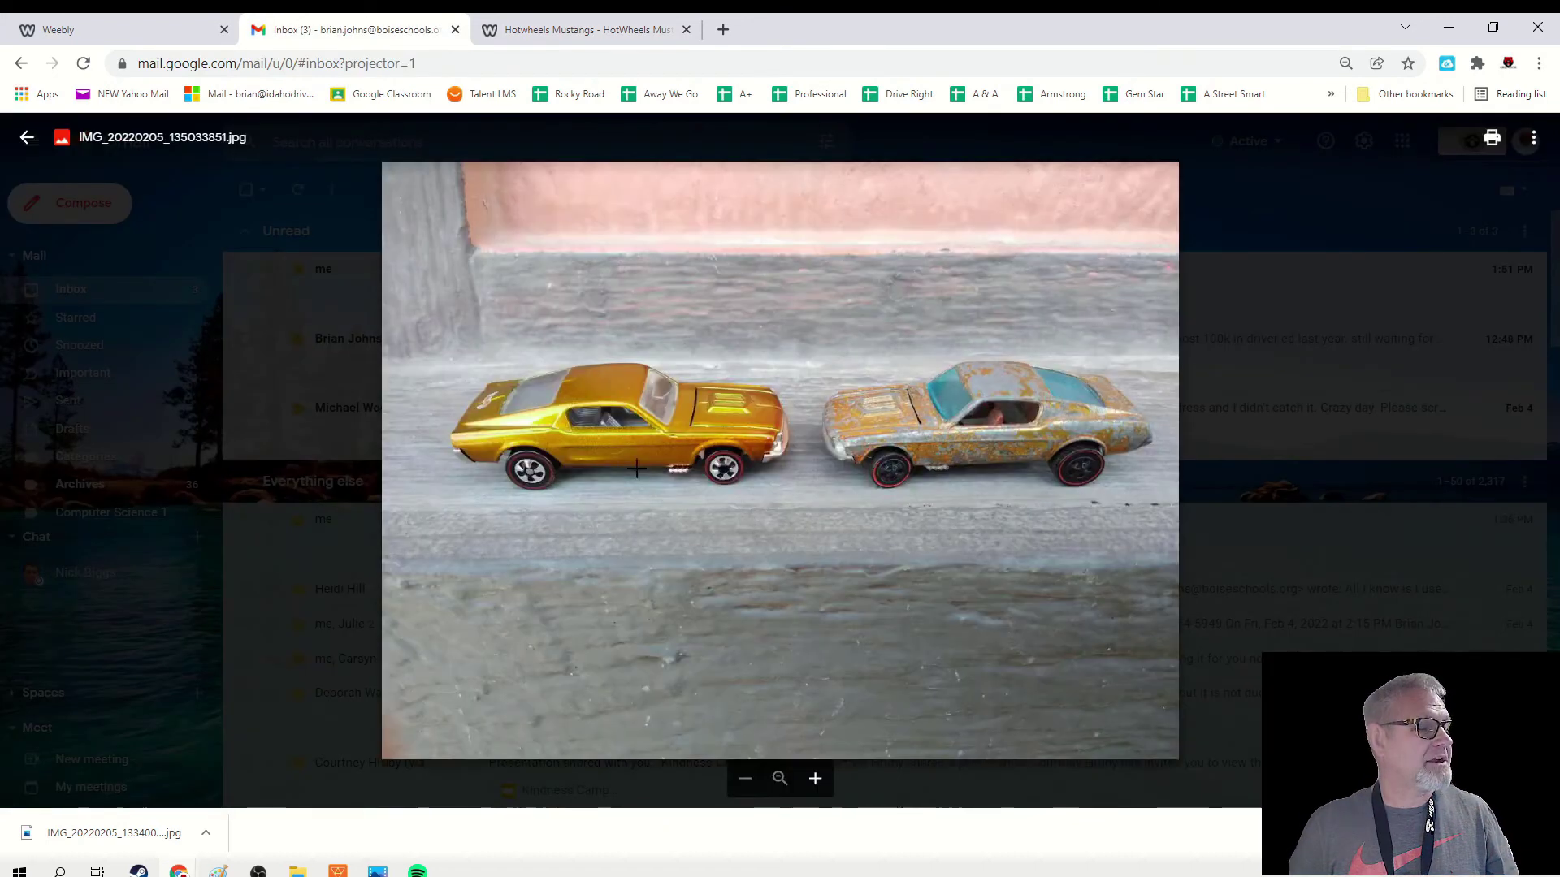
click(846, 345)
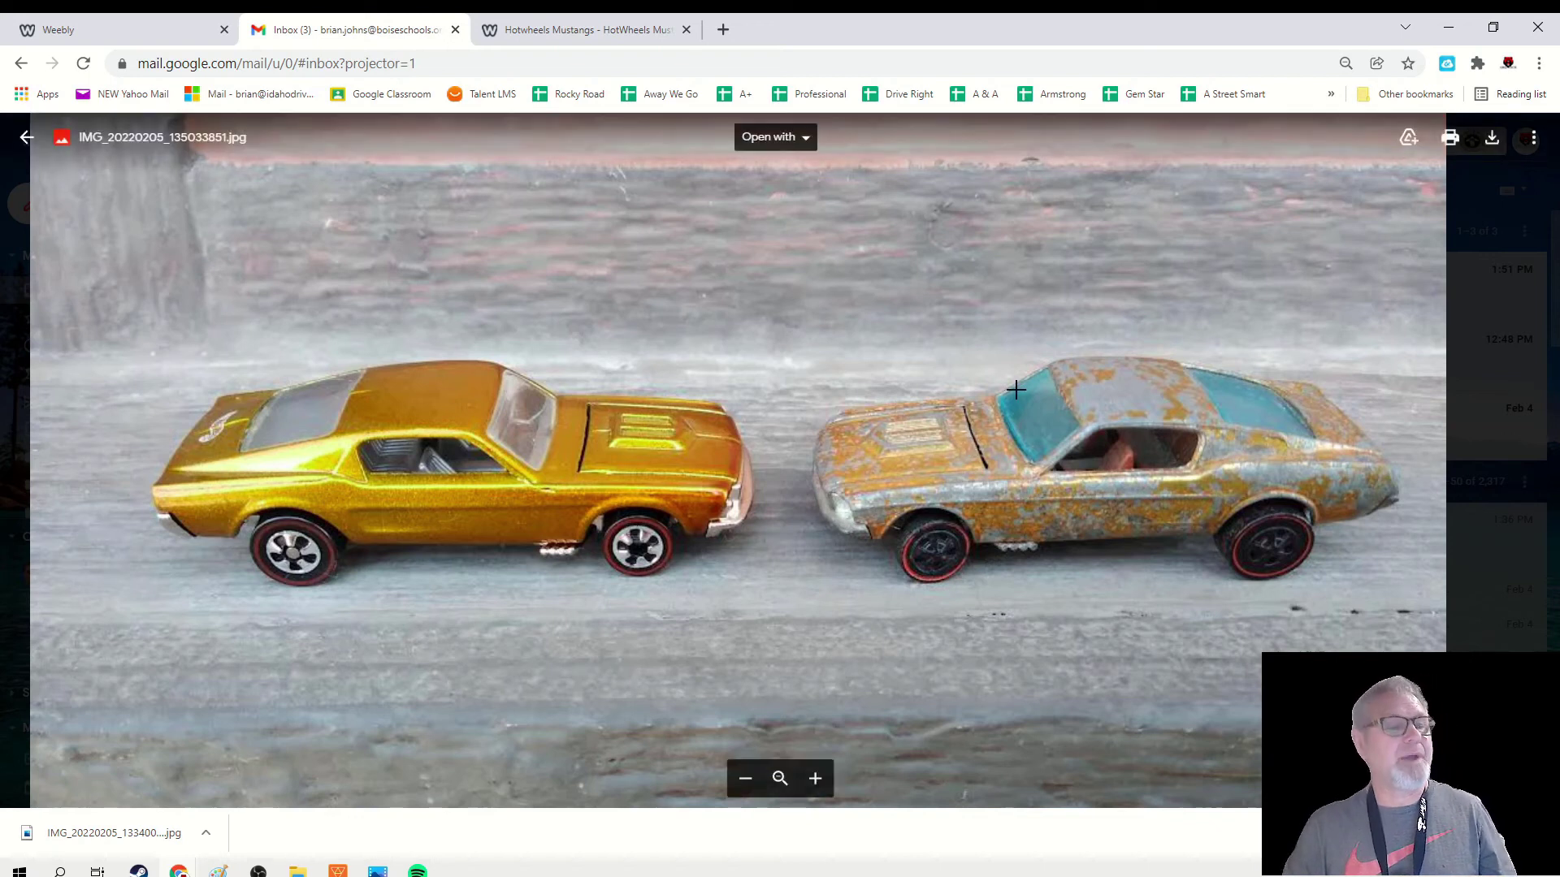
click(545, 35)
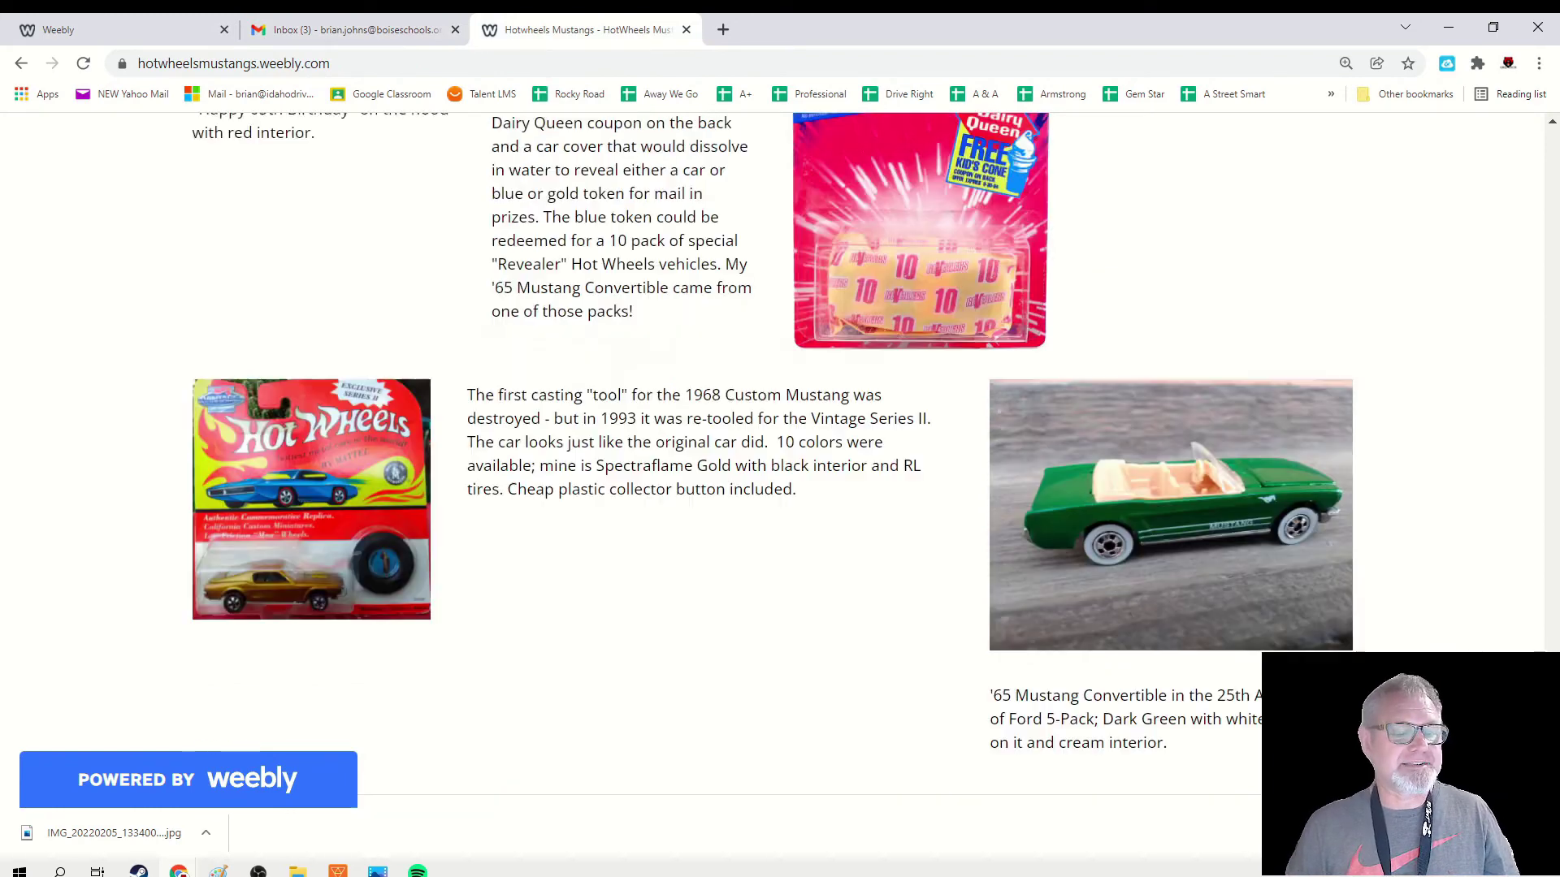
Step: Scroll to the 1968 section on Harry Bradley's Custom Mustang, with its 16 Spectraflame colors
mouse_move(1551, 367)
mouse_down()
mouse_move(1541, 136)
mouse_move(1541, 153)
mouse_up()
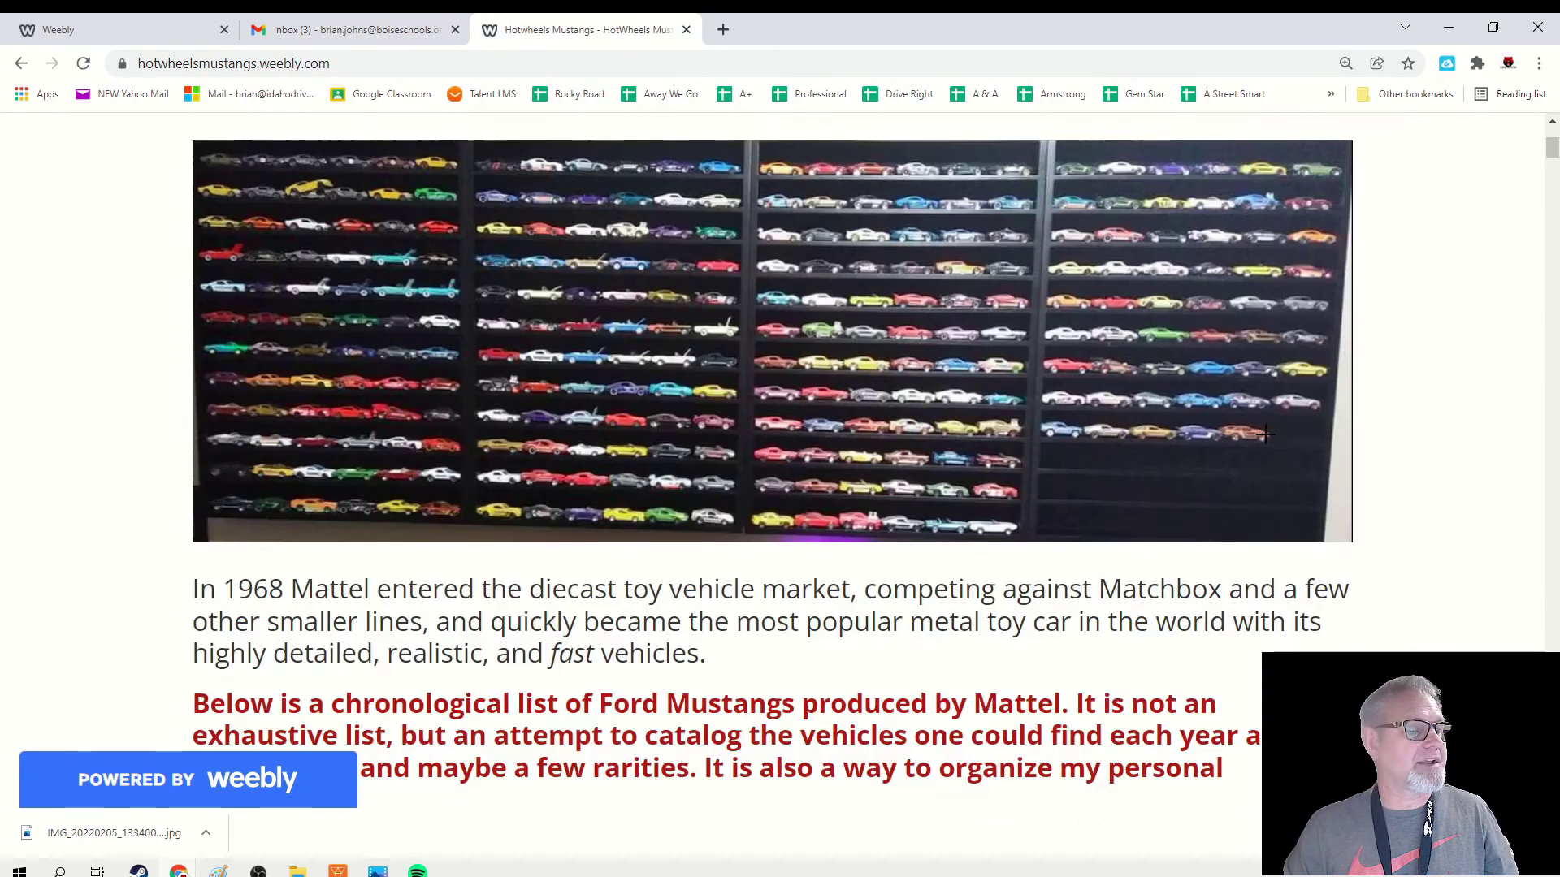
scroll(1268, 440, down, 3)
scroll(1268, 439, down, 3)
scroll(1268, 438, down, 4)
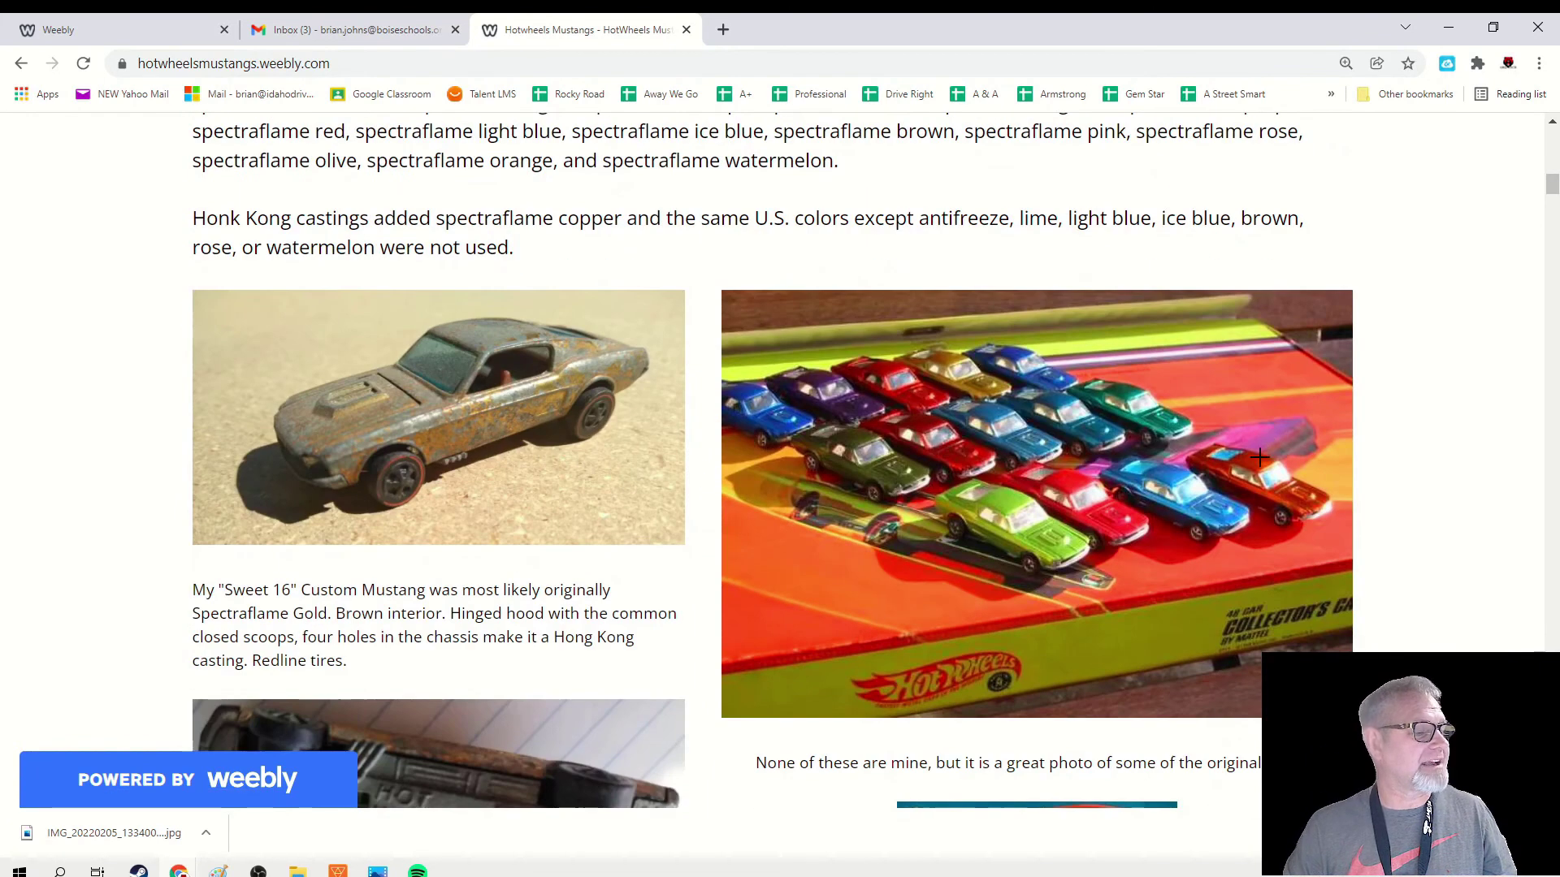
scroll(1259, 457, down, 1)
scroll(1257, 460, down, 2)
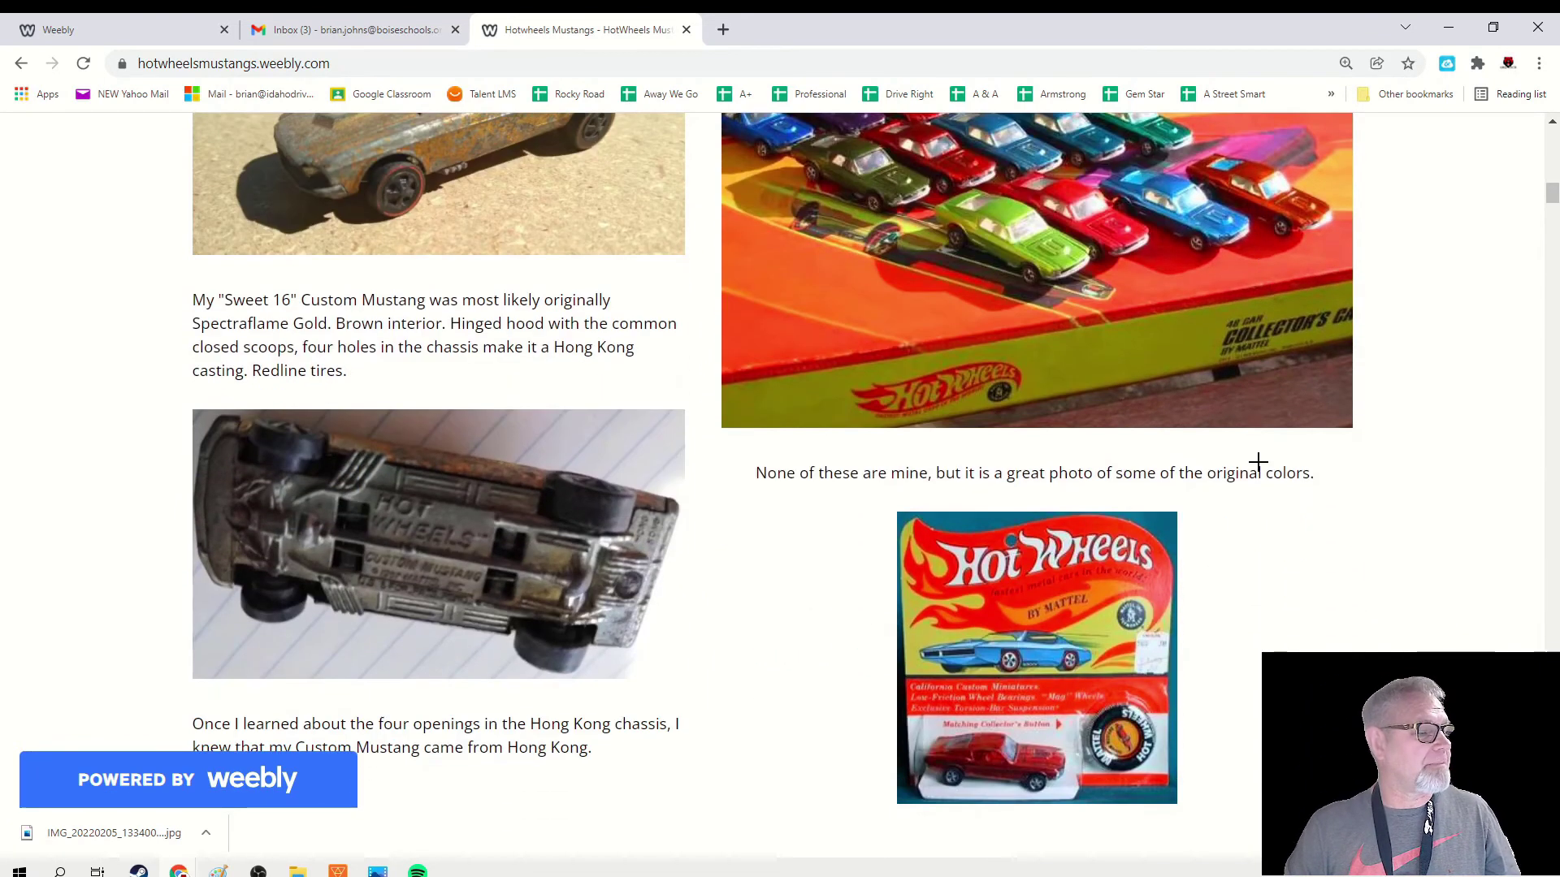
scroll(1258, 461, down, 1)
scroll(1257, 461, down, 2)
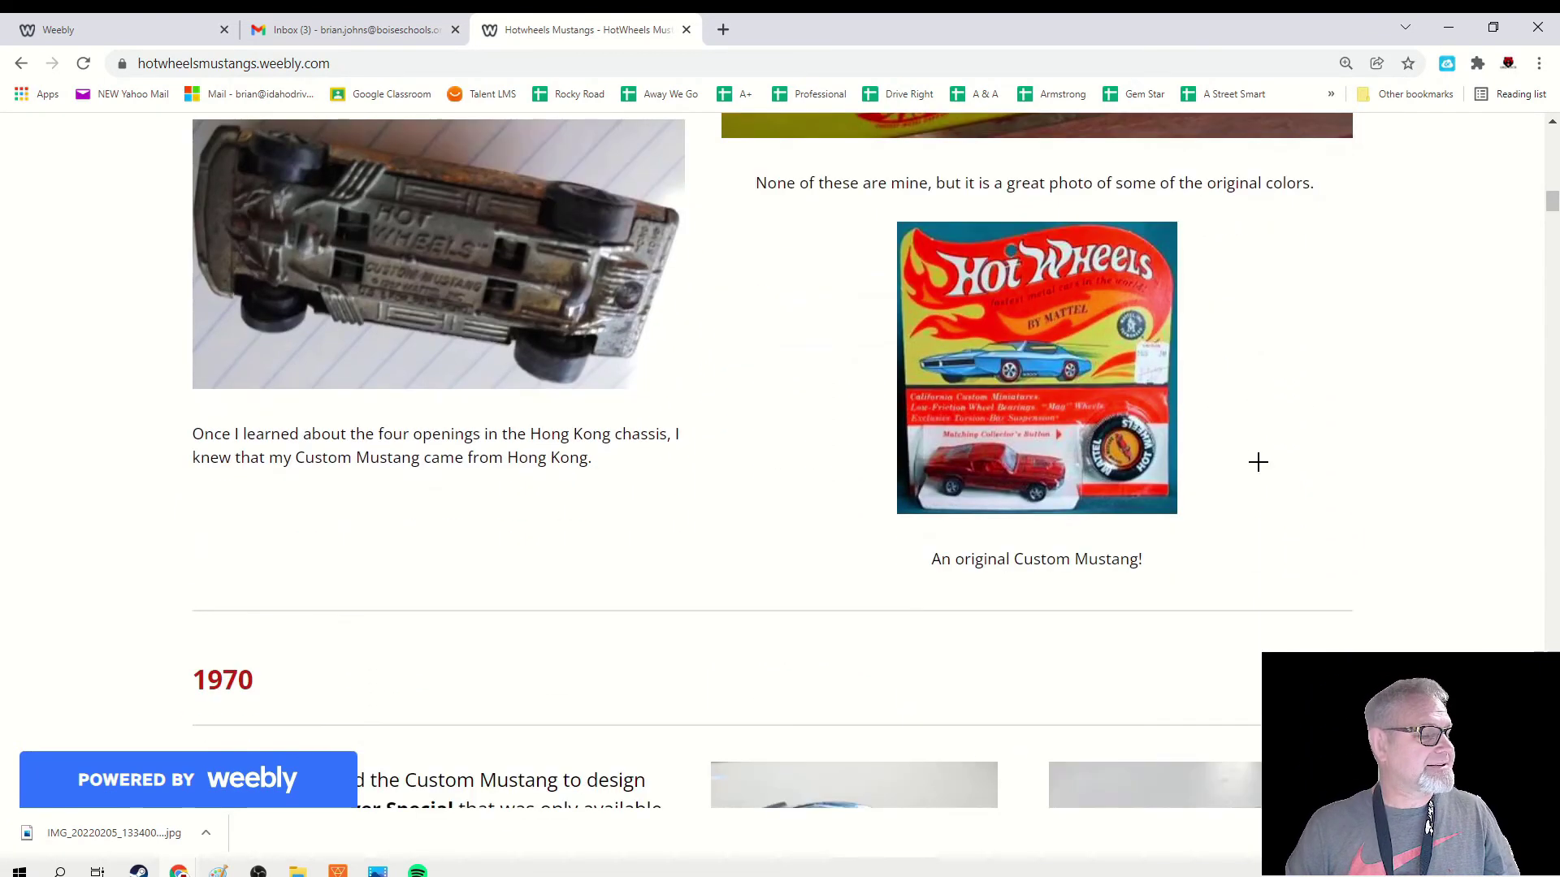
scroll(1258, 460, up, 3)
scroll(1258, 462, up, 2)
scroll(1257, 460, up, 1)
scroll(1257, 460, up, 1)
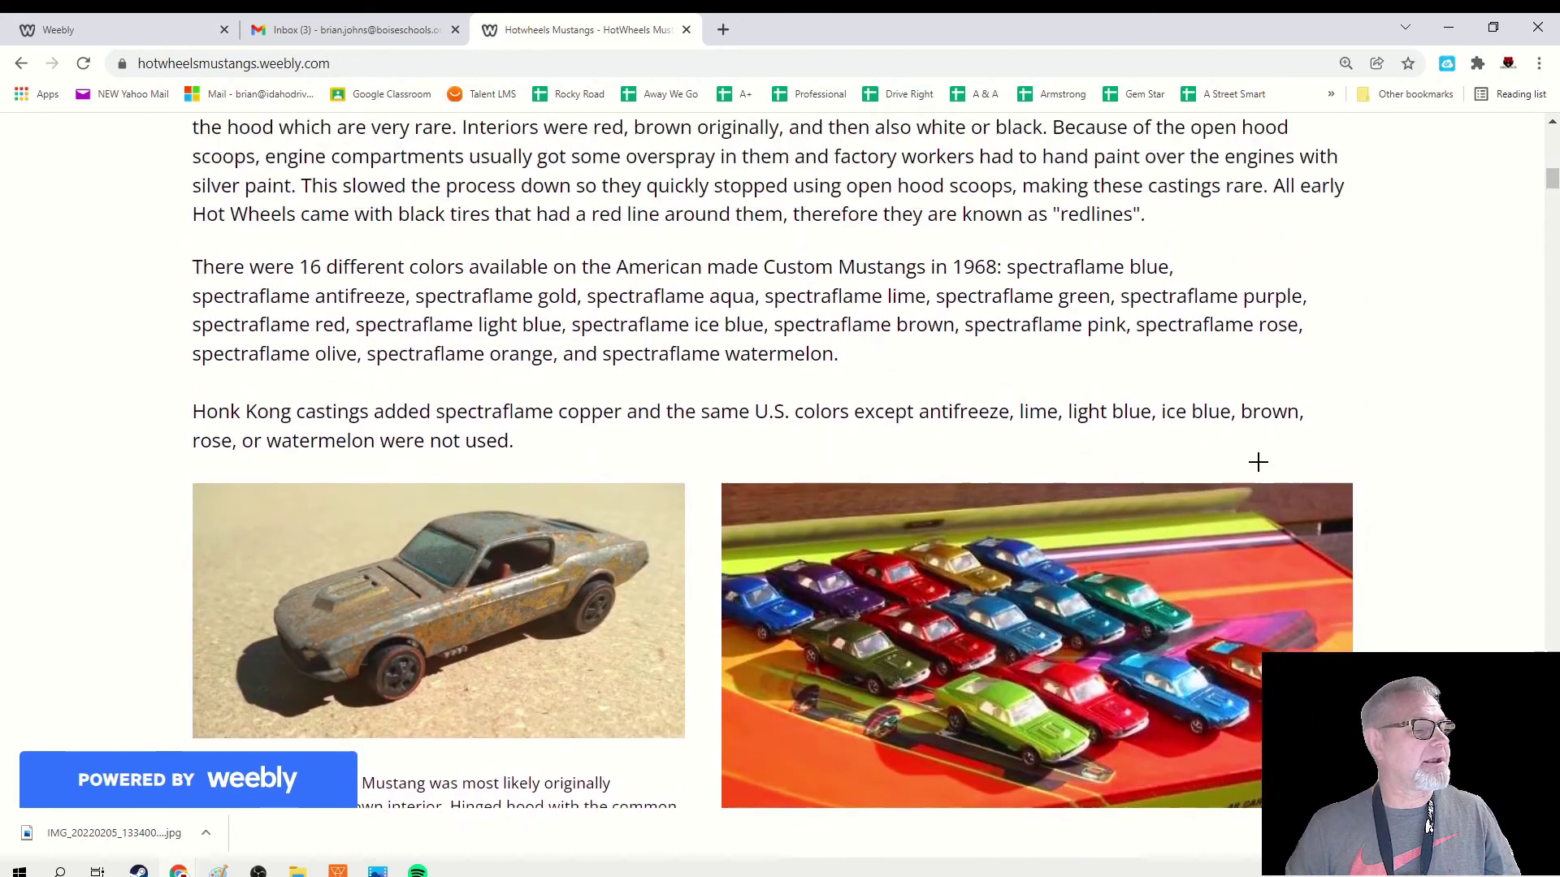
scroll(1258, 460, up, 2)
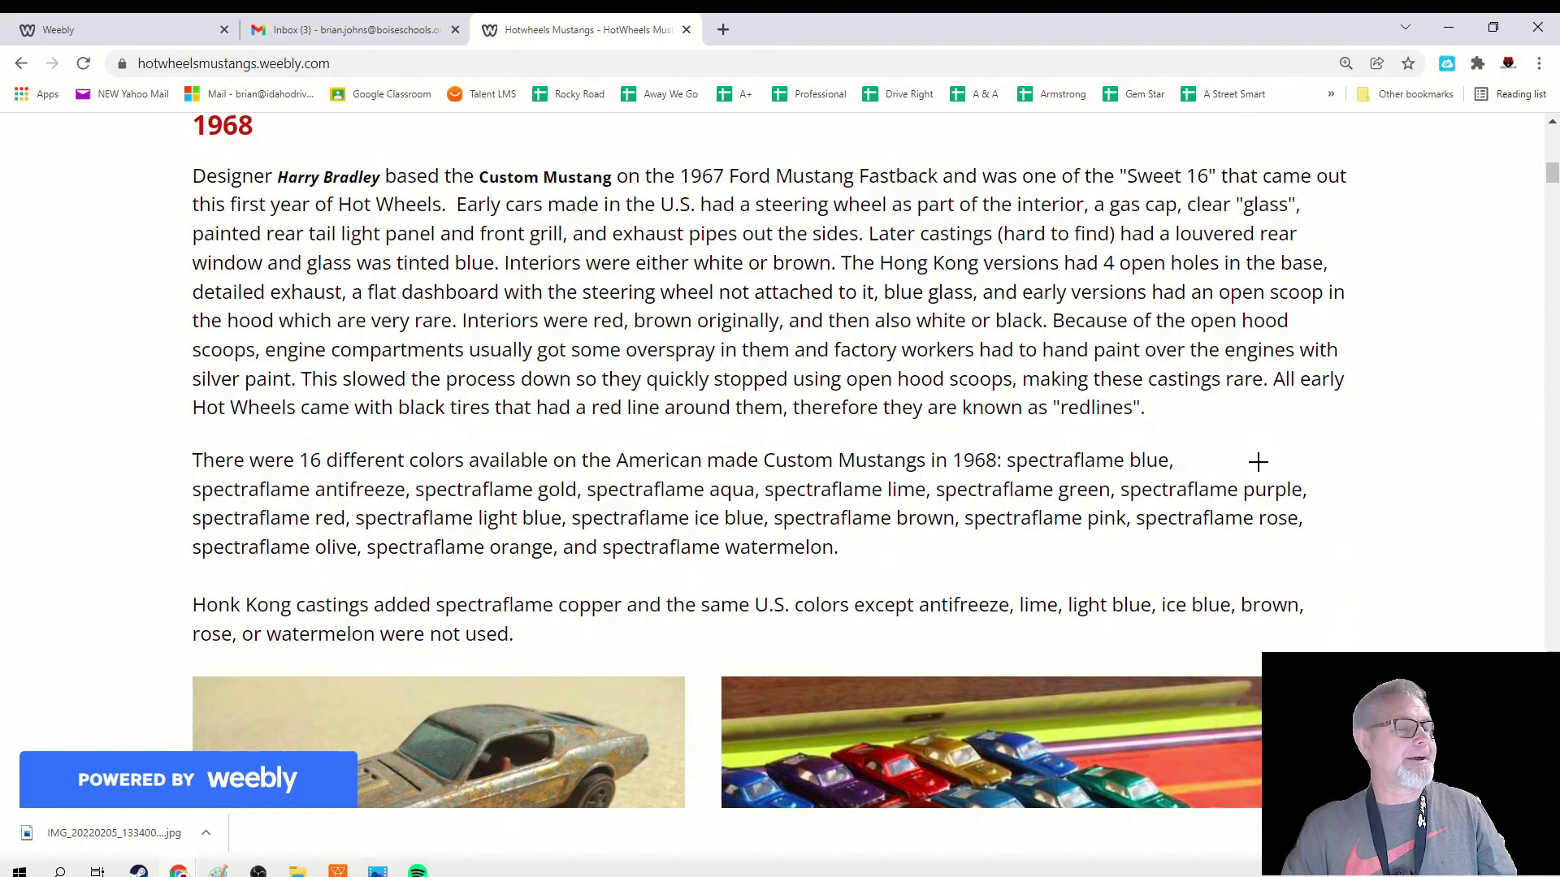
scroll(1258, 460, down, 1)
scroll(1257, 465, down, 3)
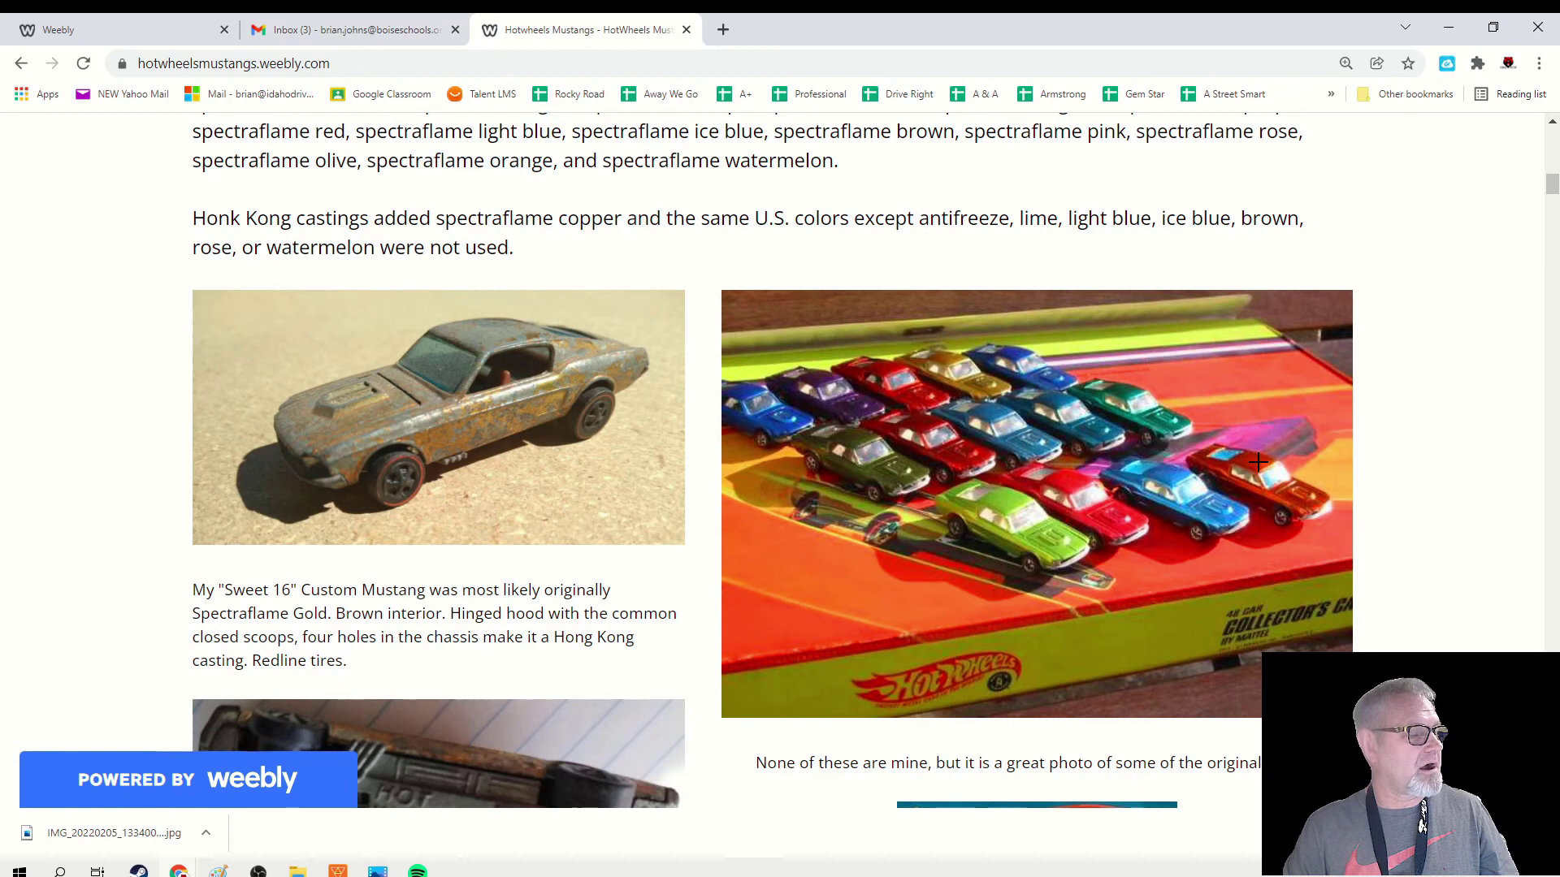
scroll(1259, 461, up, 1)
scroll(1257, 462, up, 2)
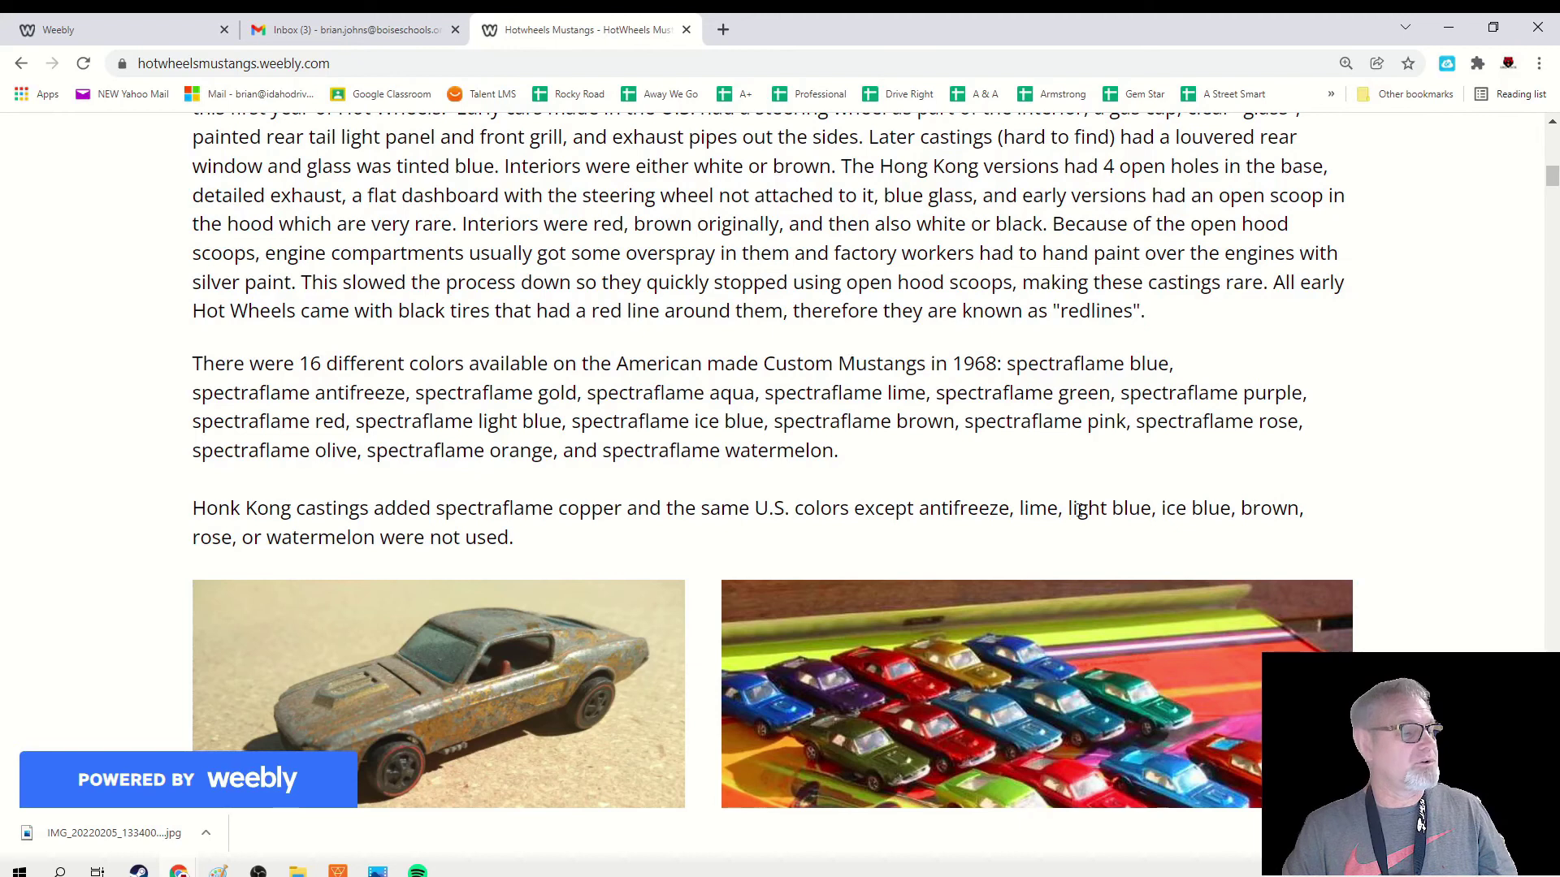
scroll(984, 502, up, 2)
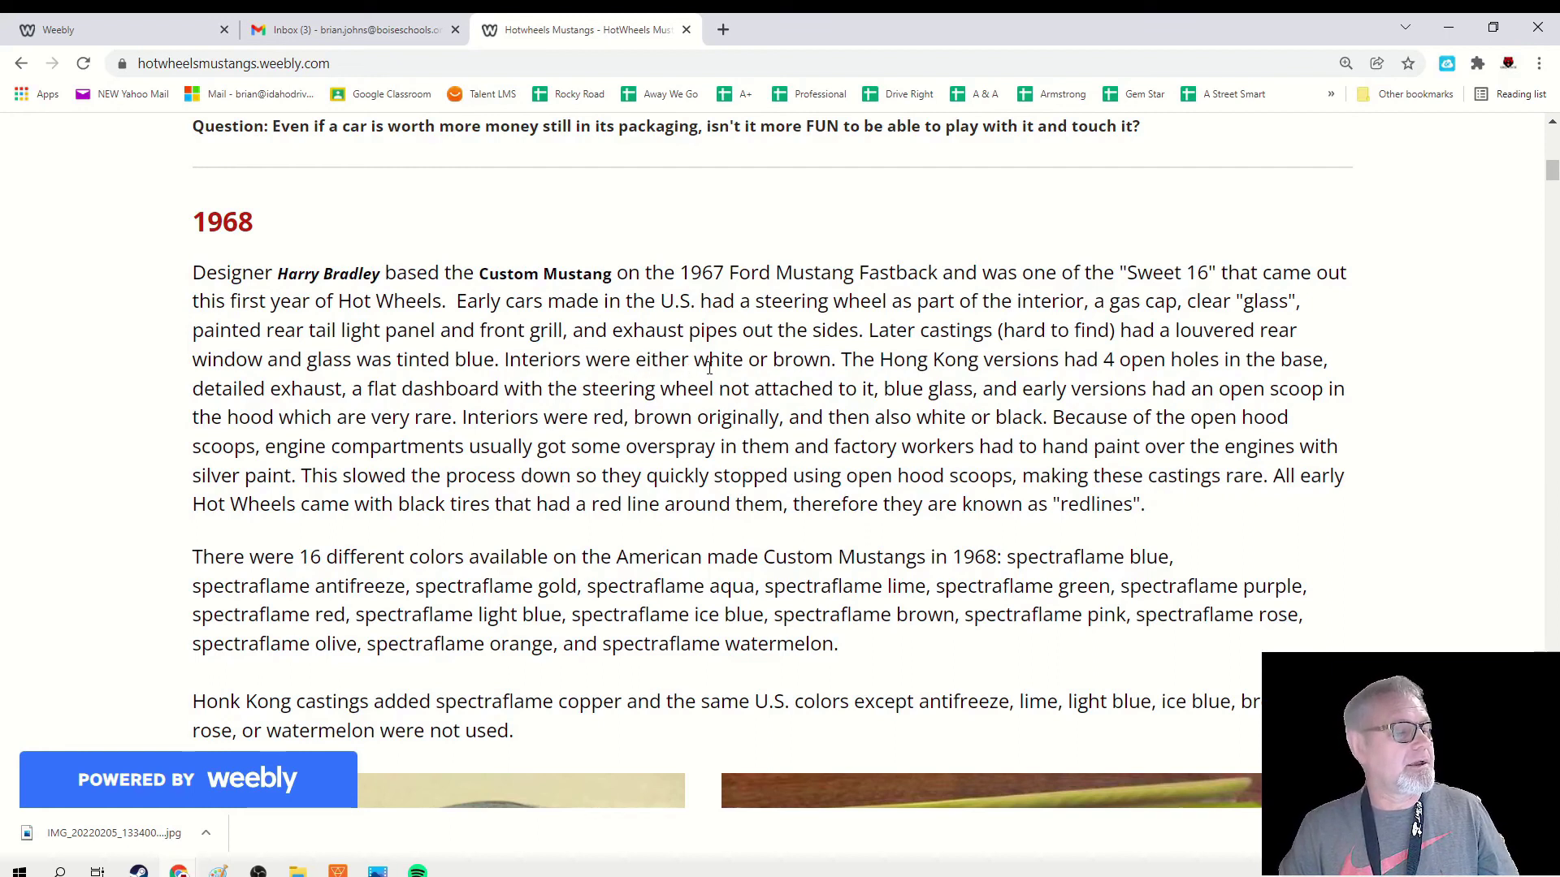
scroll(930, 539, down, 2)
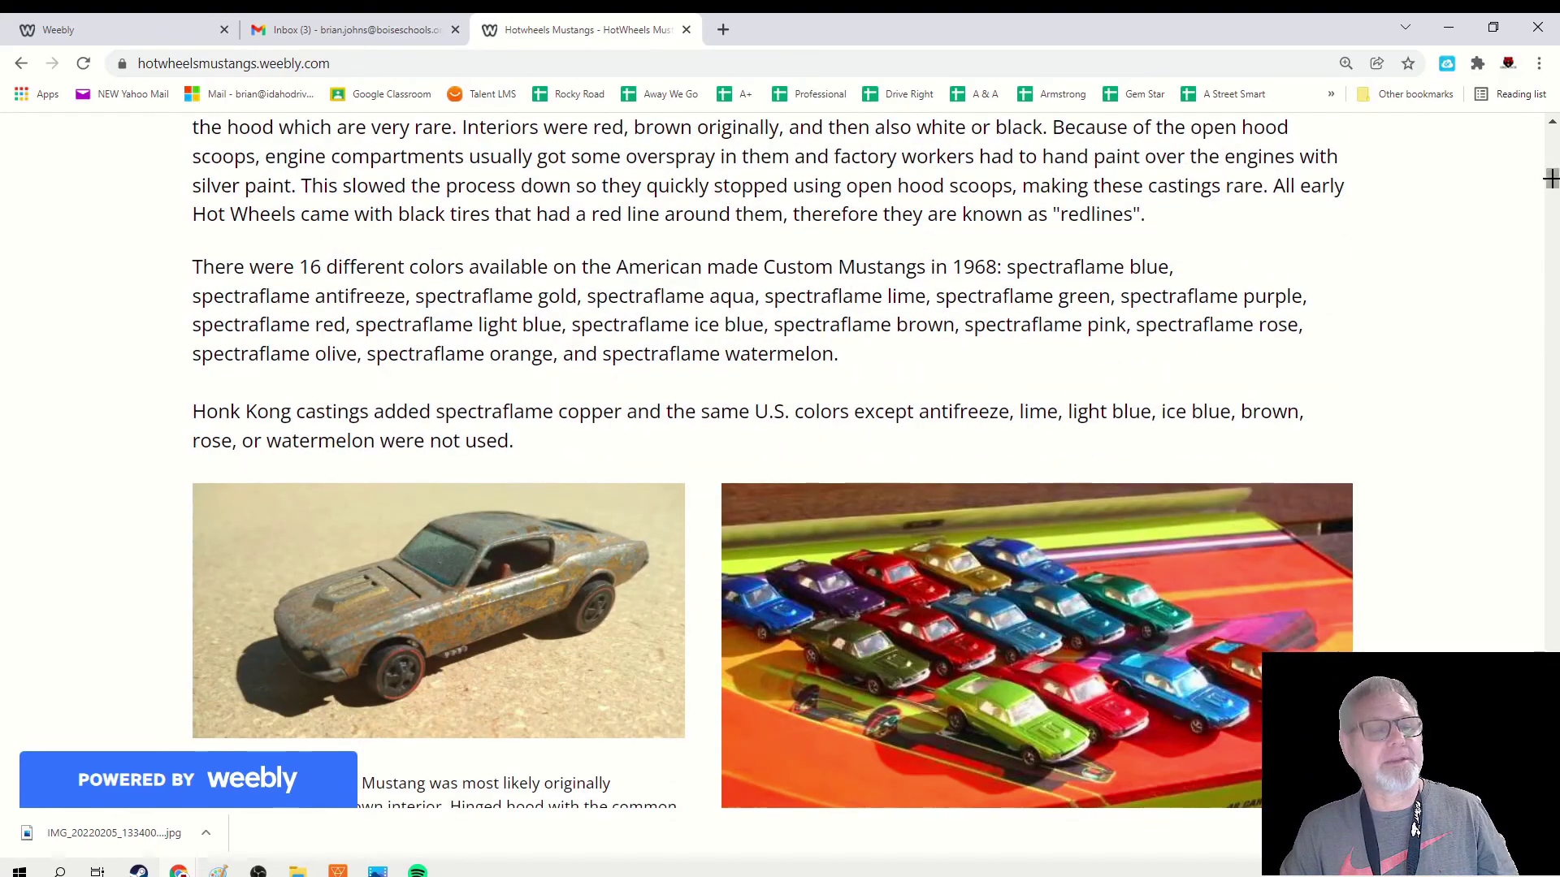
mouse_move(1550, 179)
mouse_down()
mouse_move(1543, 646)
mouse_move(1393, 630)
mouse_up()
scroll(1295, 599, up, 5)
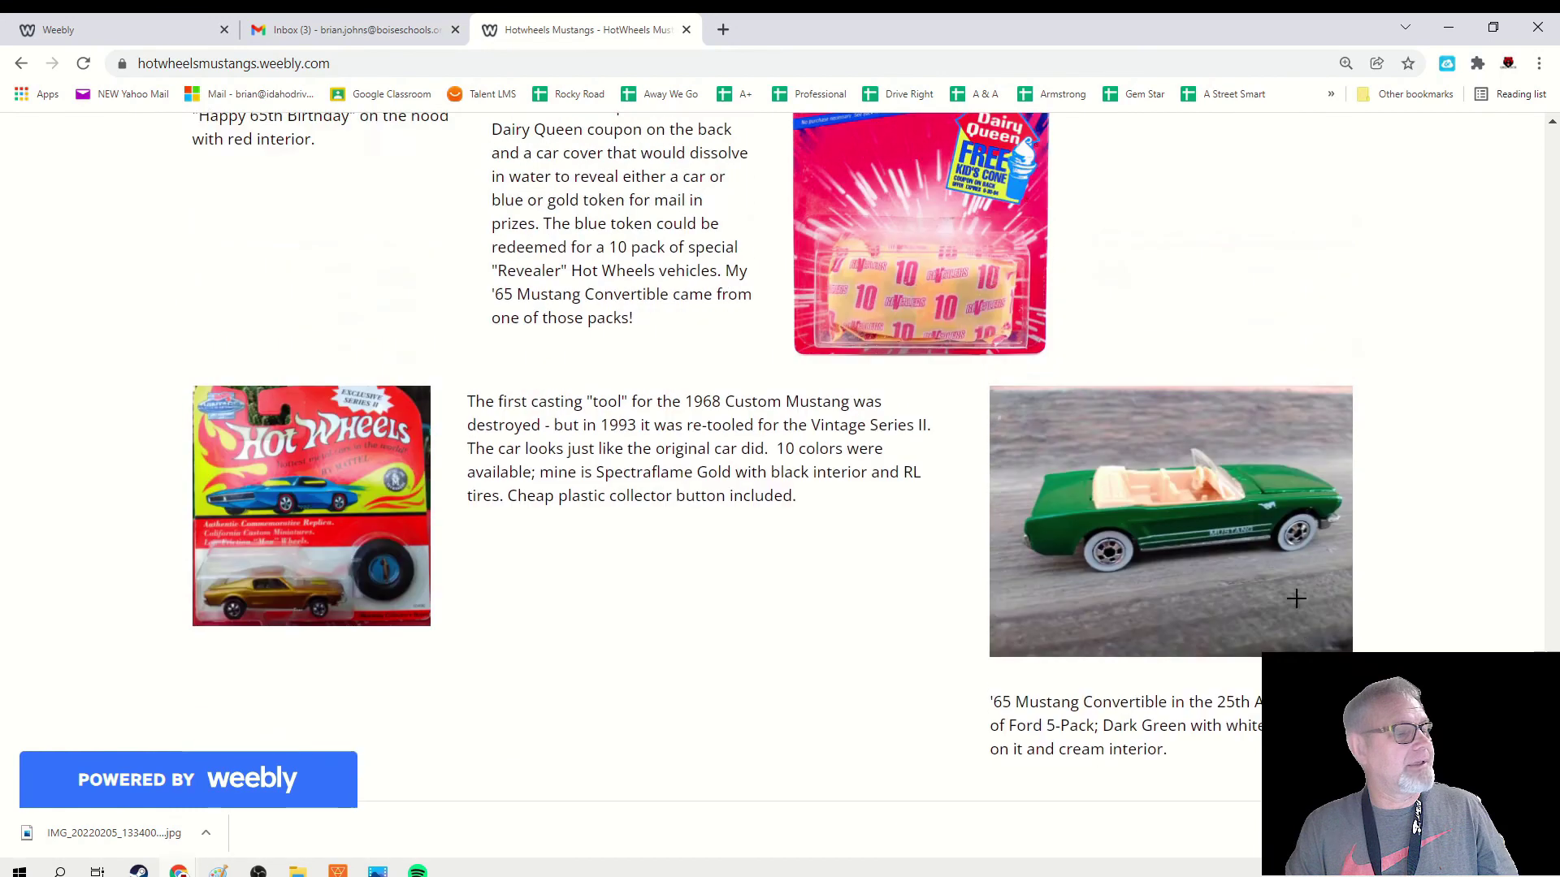
scroll(1296, 599, up, 1)
scroll(1296, 598, up, 1)
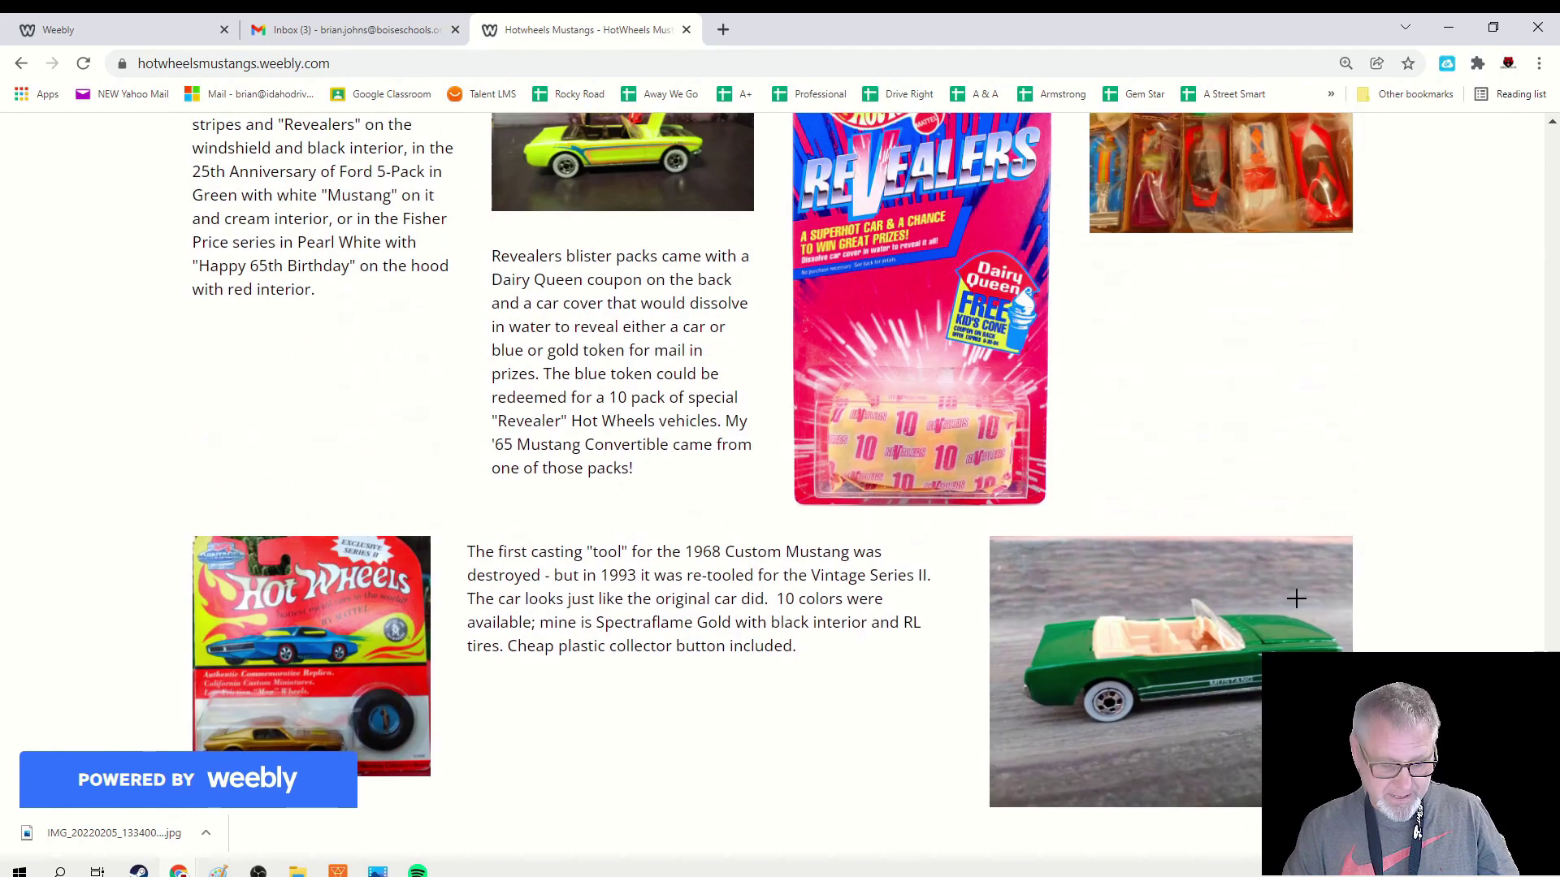